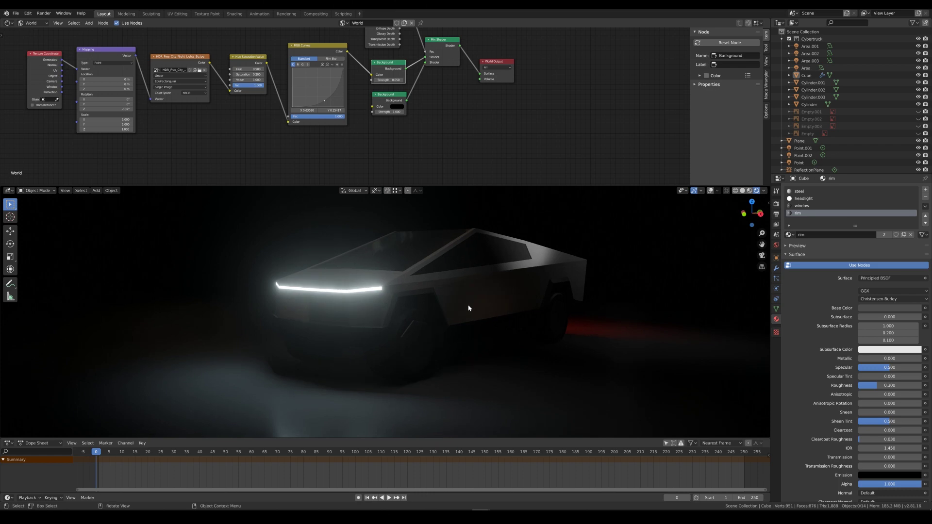
- Add a stretched cylinder and weight-paint the plane around the truck to spawn laser beam objects
middle_click_drag(468, 308, 480, 290)
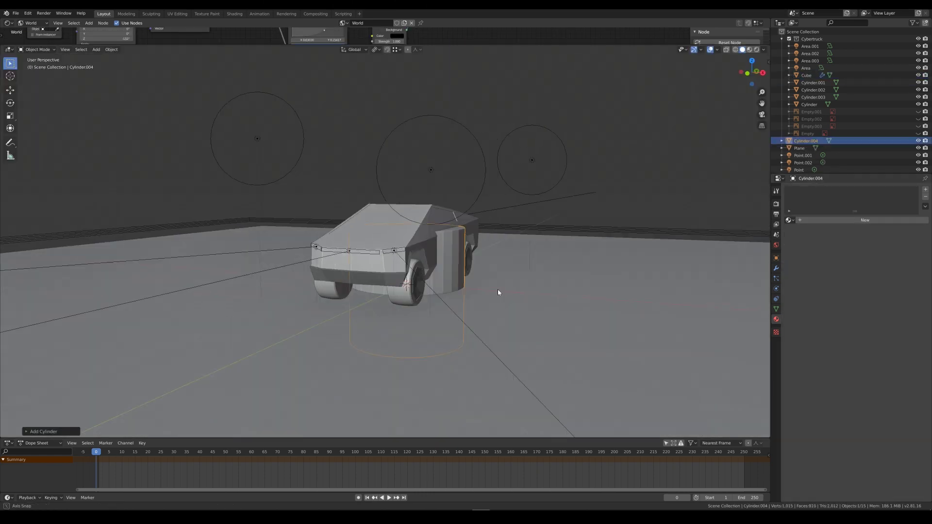
key("s")
key("y")
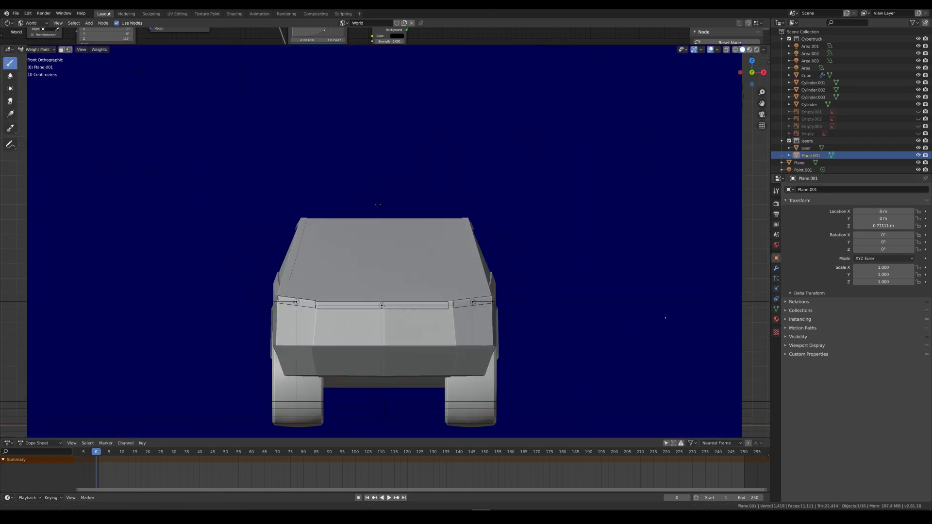
mouse_move(379, 146)
left_mouse_down()
mouse_move(395, 176)
mouse_move(204, 277)
mouse_move(291, 224)
left_mouse_up()
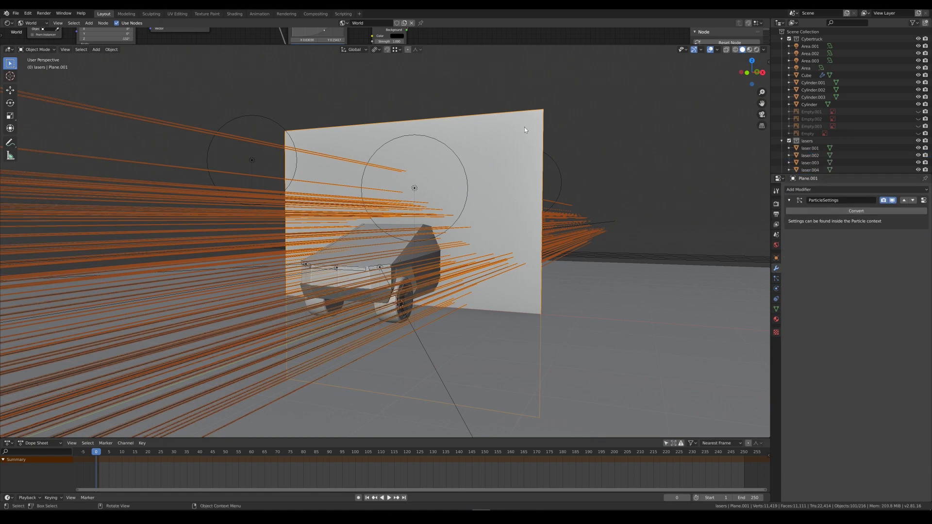
scroll(917, 131, "down", 2)
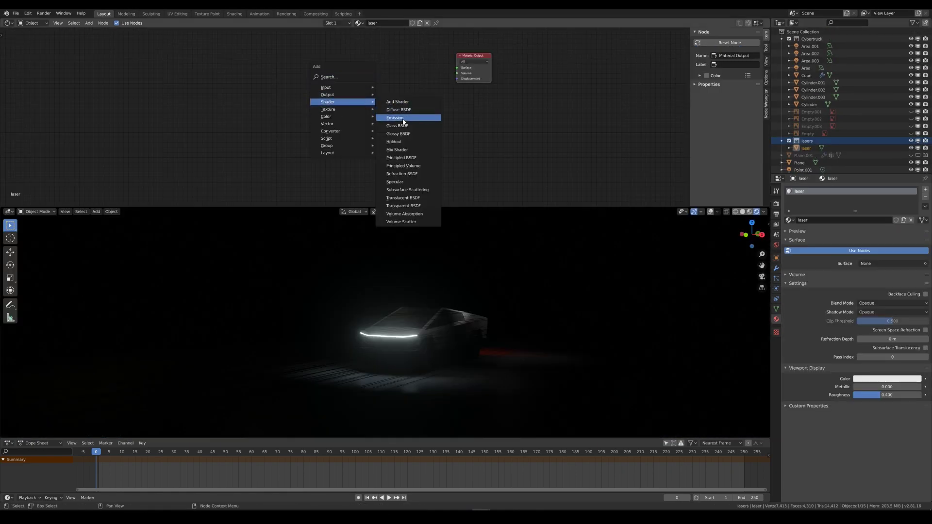
- Add a light-blue Emission shader to the laser material's surface
left_click(403, 121)
left_click_drag(446, 70, 457, 67)
left_click_drag(367, 65, 410, 93)
left_click(410, 100)
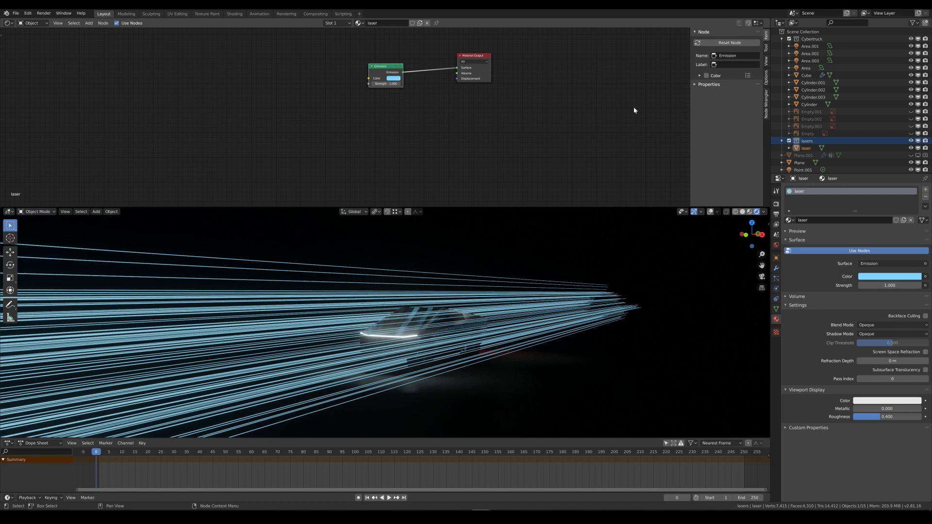
scroll(534, 315, "up", 4)
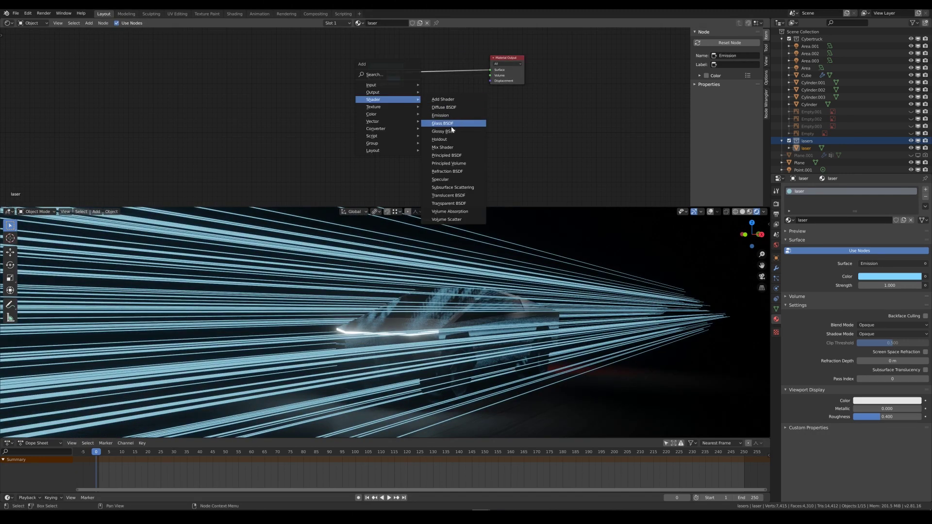
- Mix the Emission with a Transparent BSDF through a Mix Shader and adjust the mix factor
left_click(453, 203)
left_click(387, 105)
key("shift+a")
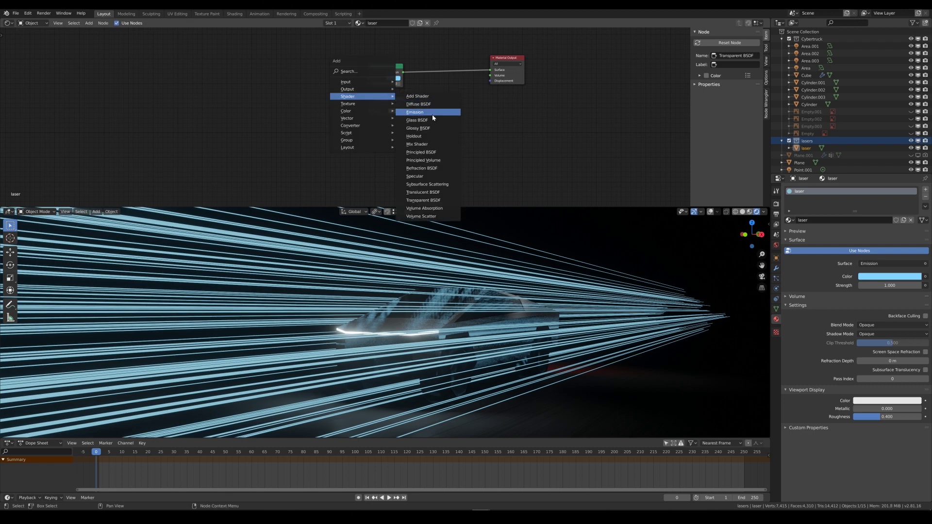
left_click(427, 144)
left_click(447, 74)
left_click_drag(404, 105, 430, 85)
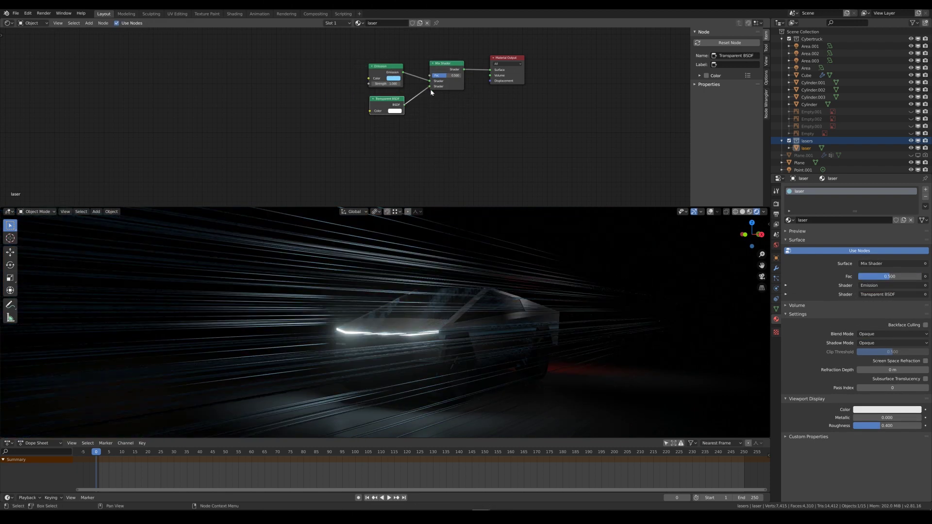
middle_click_drag(392, 114, 408, 137)
left_click_drag(458, 91, 485, 91)
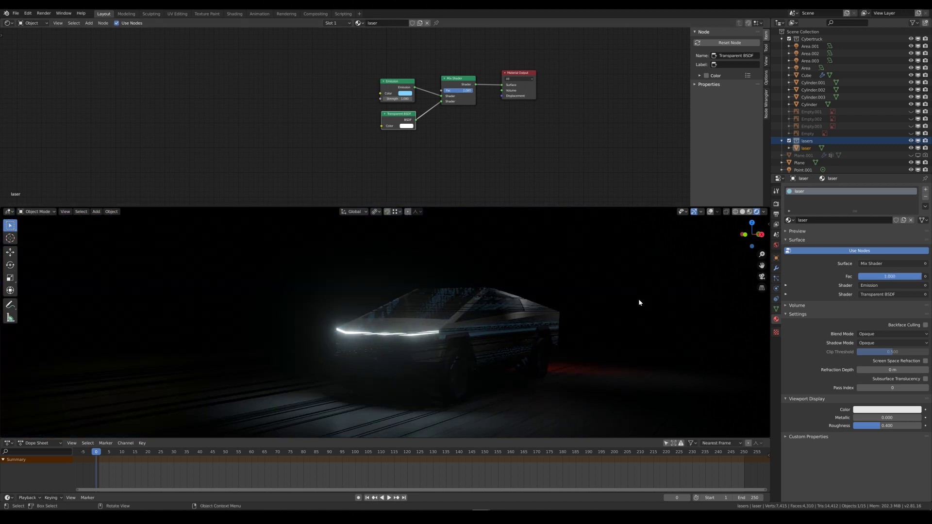
- Set the laser material's Blend Mode to Alpha Blend and Shadow Mode to None
left_click(871, 334)
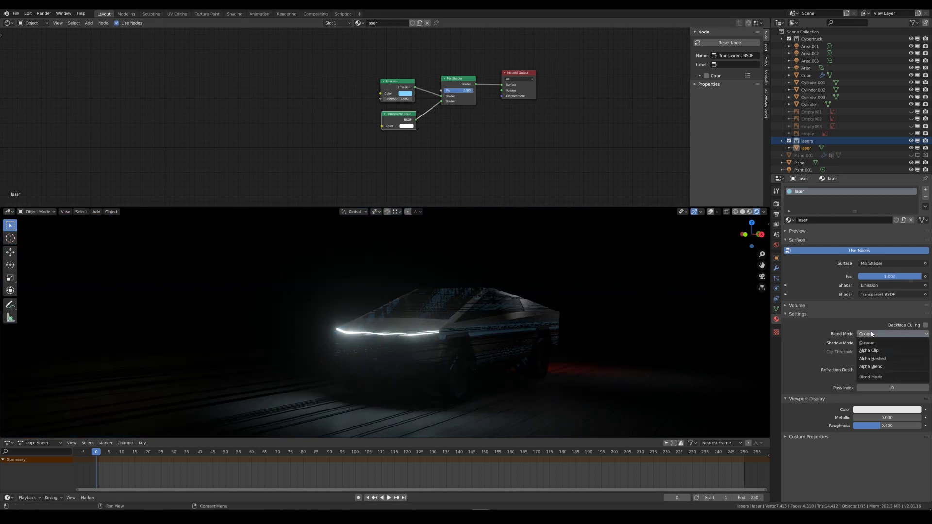
left_click(882, 367)
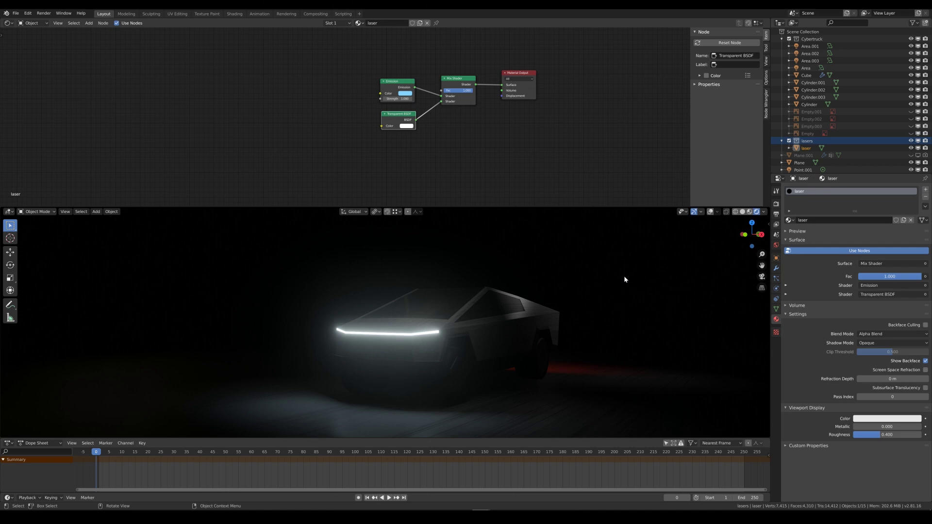
middle_click_drag(560, 294, 522, 314)
left_click(868, 343)
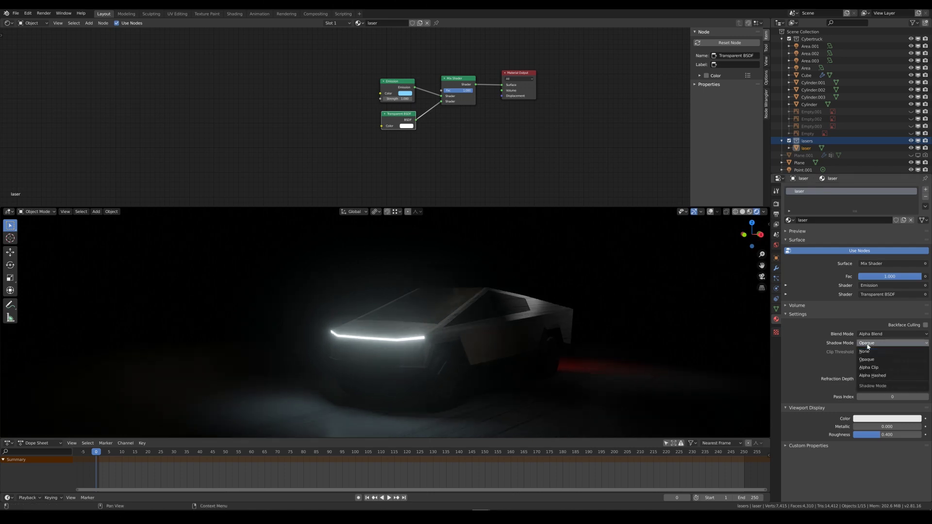
left_click(872, 352)
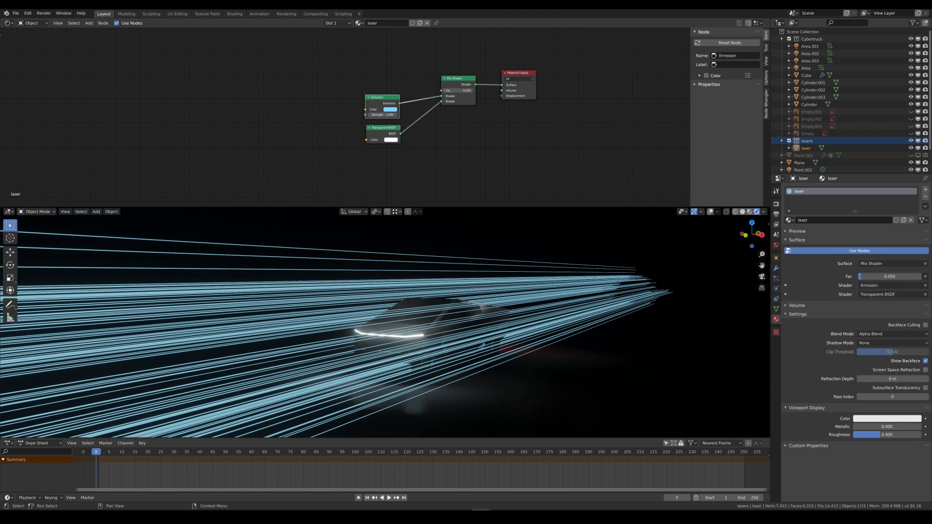
middle_click_drag(309, 75, 344, 103)
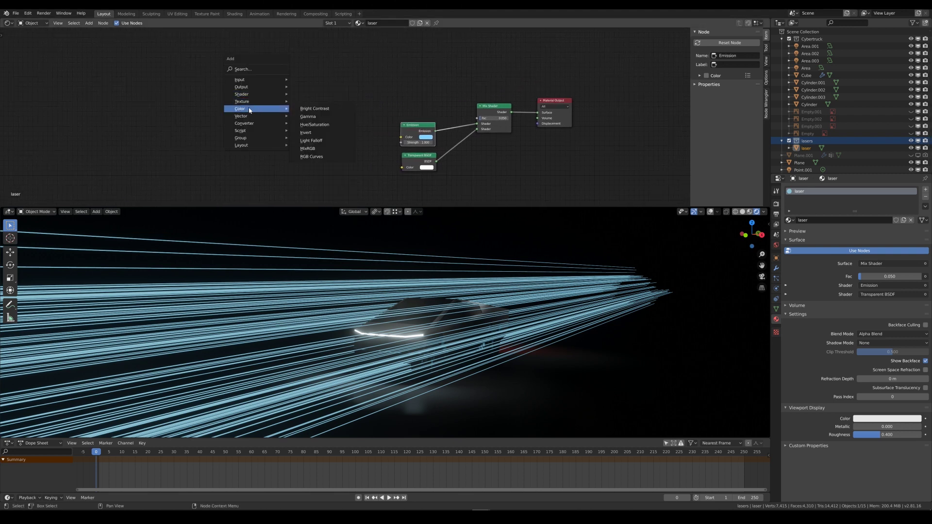
- Feed a Noise Texture through a ColorRamp into the mix factor, white stop near 0.512
left_click(317, 183)
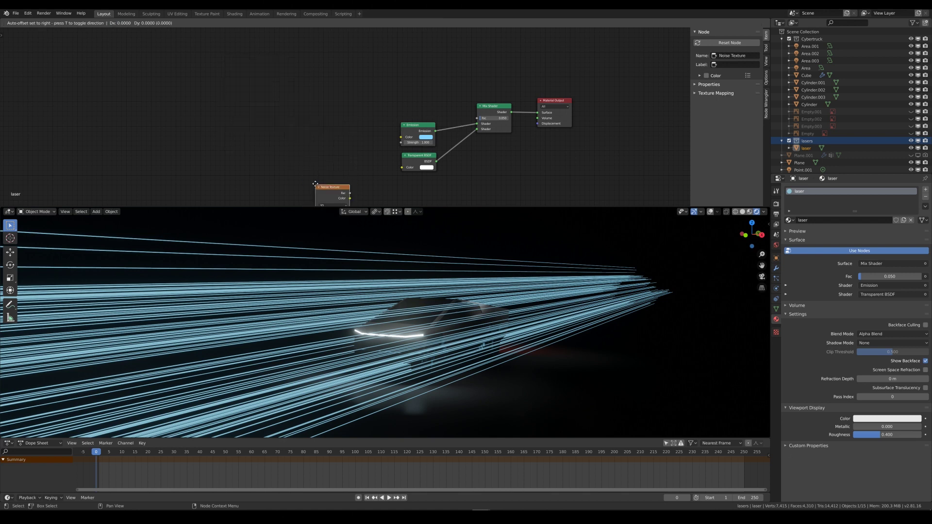
key("ctrl+t")
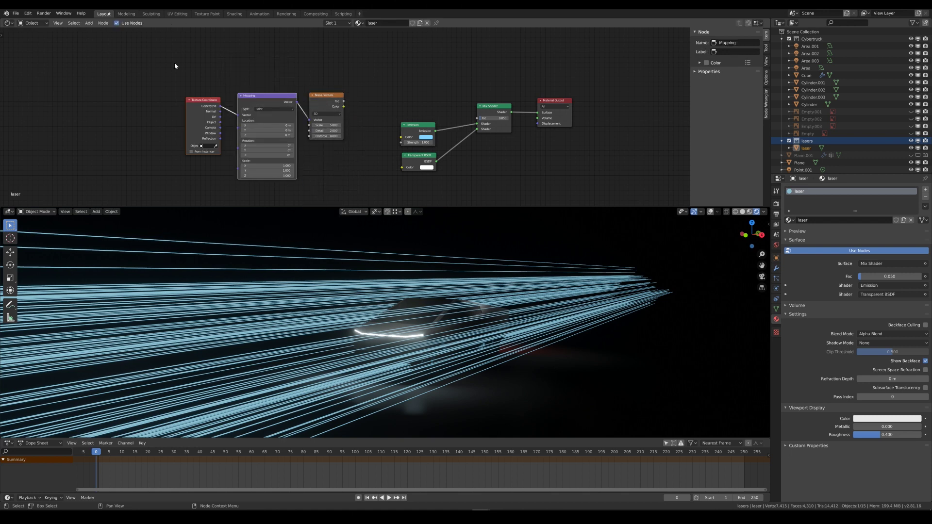
left_click_drag(344, 103, 478, 118)
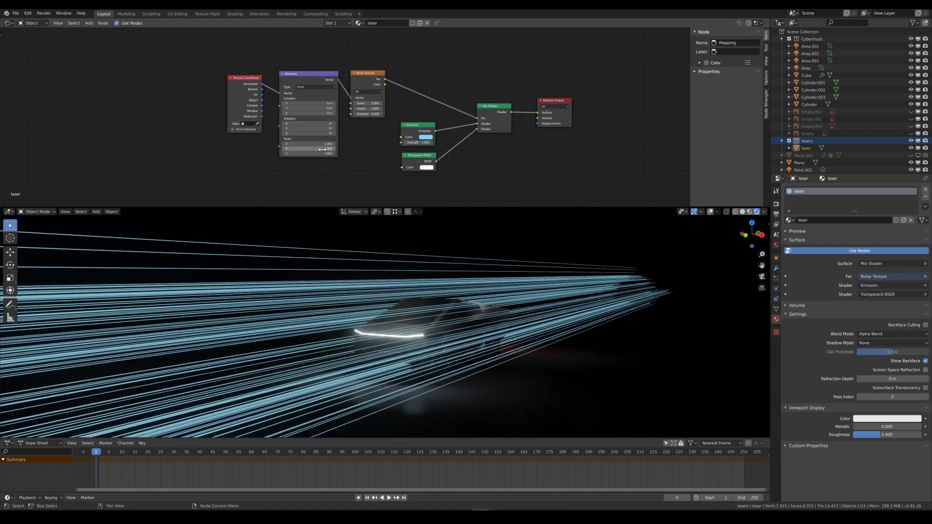
left_click_drag(364, 74, 294, 81)
key("shift+a")
mouse_move(355, 106)
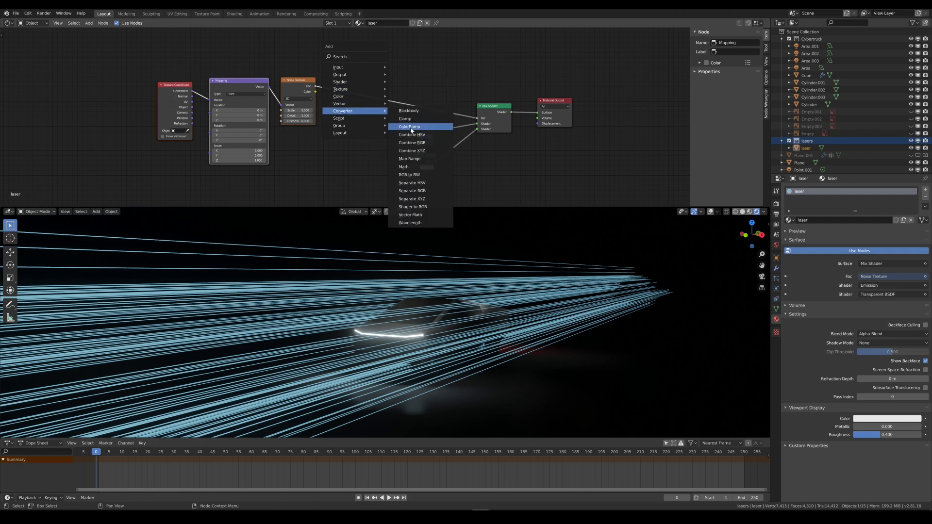
left_click(409, 127)
left_click(353, 96)
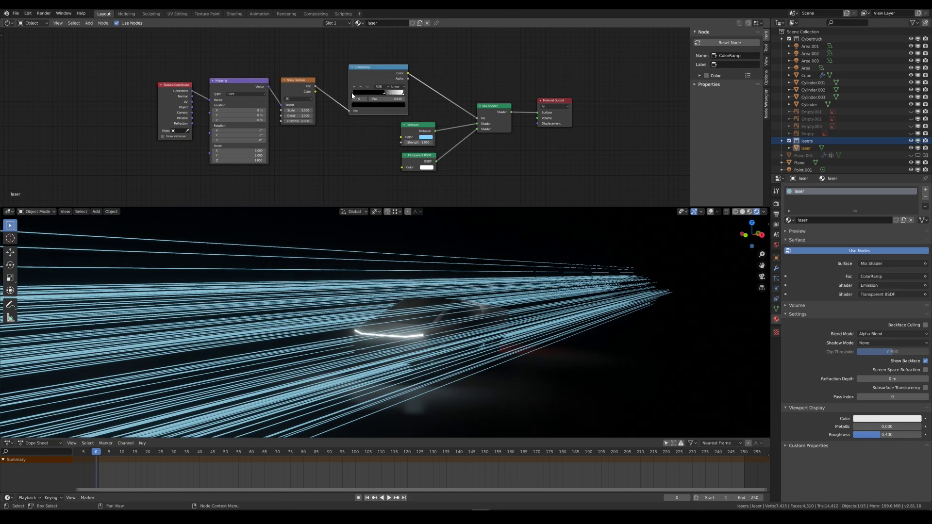
left_click_drag(403, 93, 380, 94)
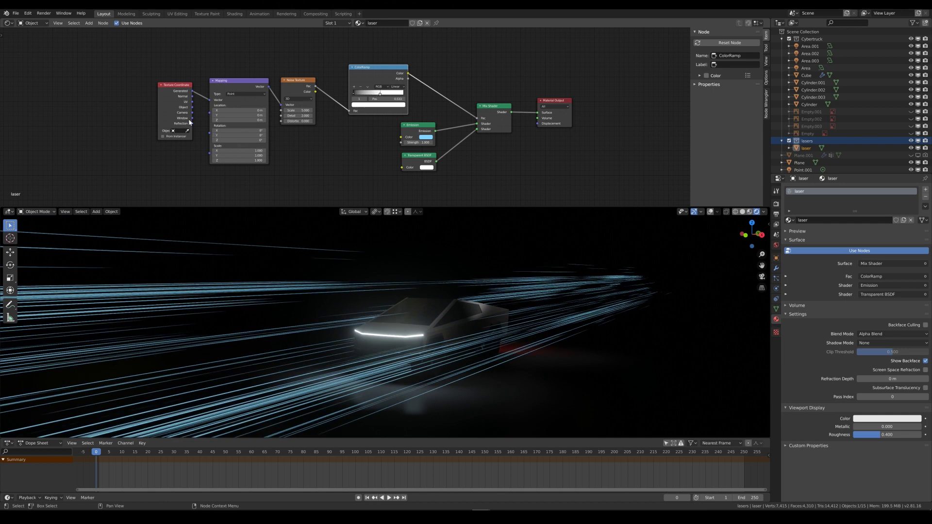
- Map the noise with Object coordinates, Mapping Scale Y 0 and Noise Scale 0.3
left_click_drag(210, 104, 210, 101)
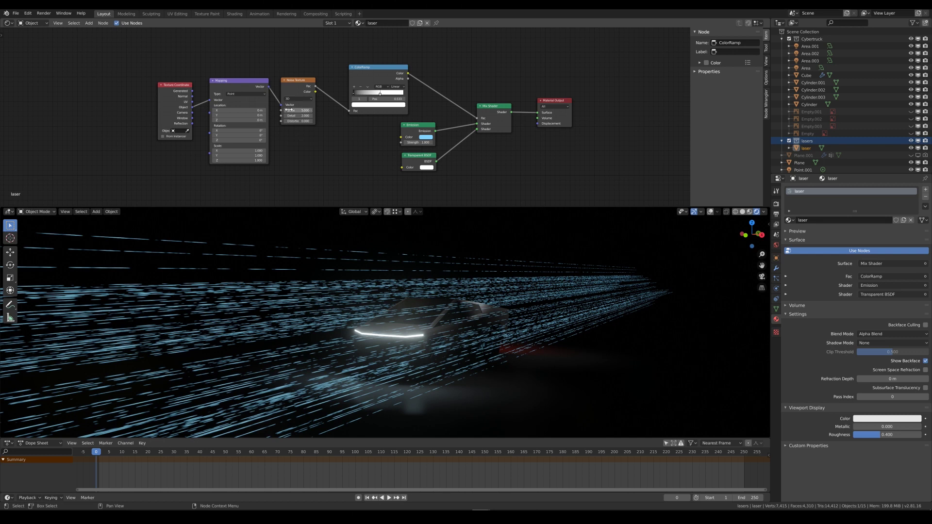
left_click_drag(288, 110, 306, 107)
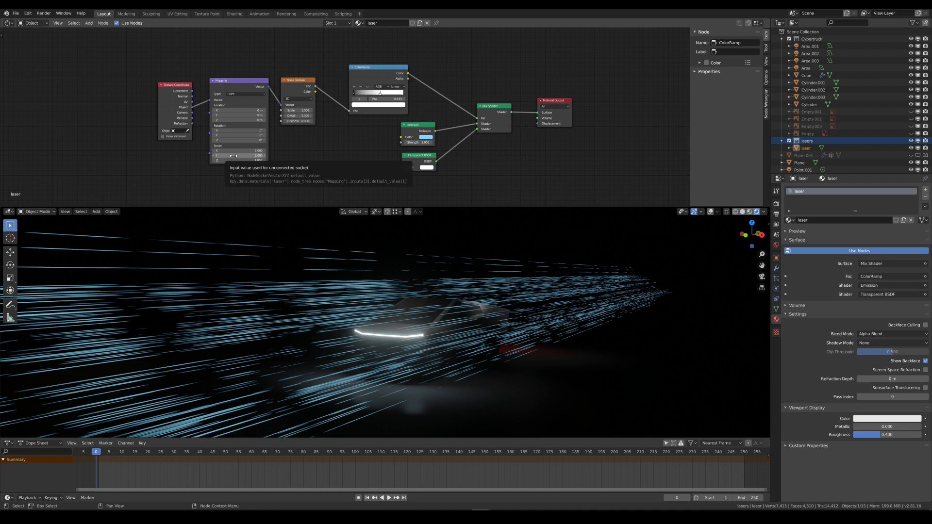
key("Return")
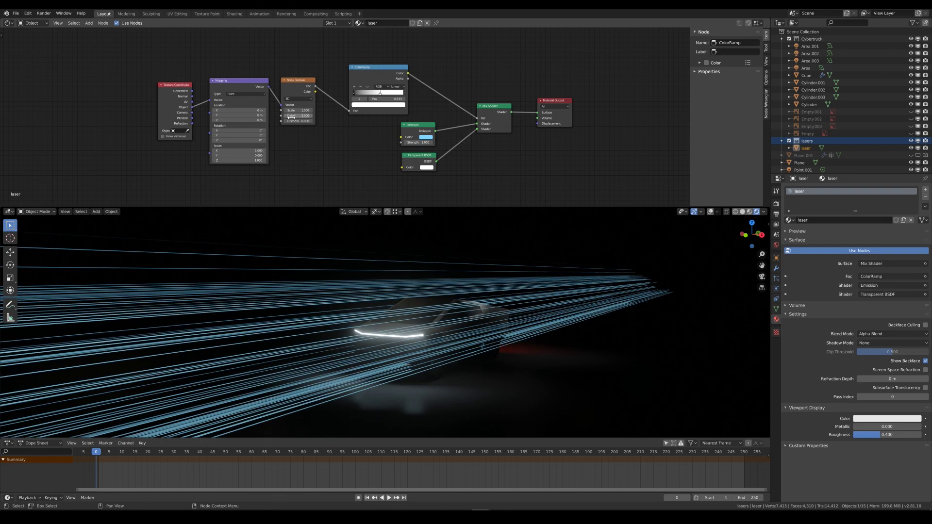
key("Return")
- Move the ramp stop to 0.432, then select and delete a batch of laser beam vertices
left_click_drag(380, 93, 374, 95)
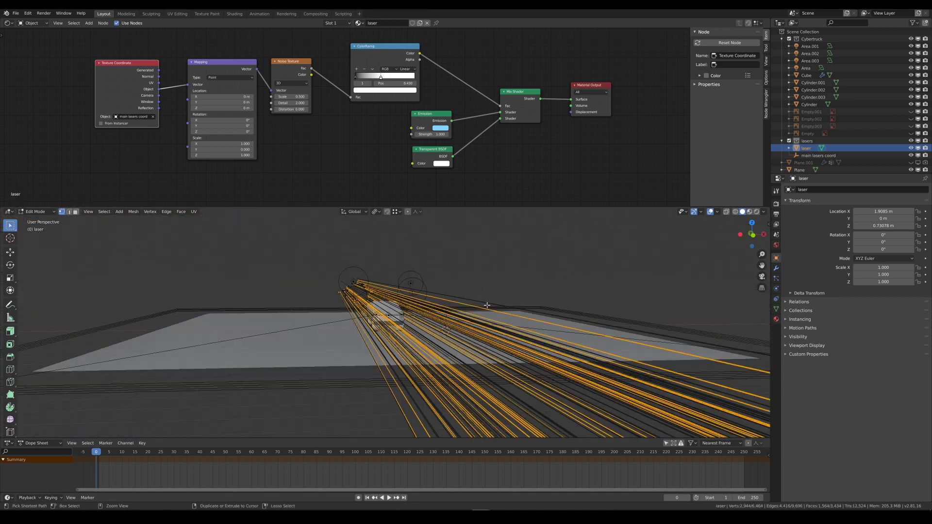
key("alt+z")
key("c")
left_click(236, 300)
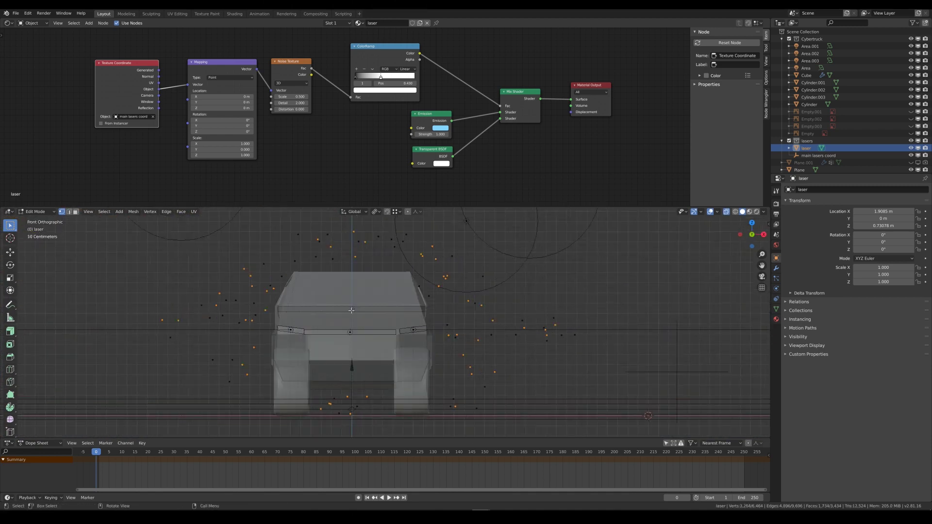
scroll(351, 310, "down", 1)
key("h")
scroll(414, 301, "up", 1)
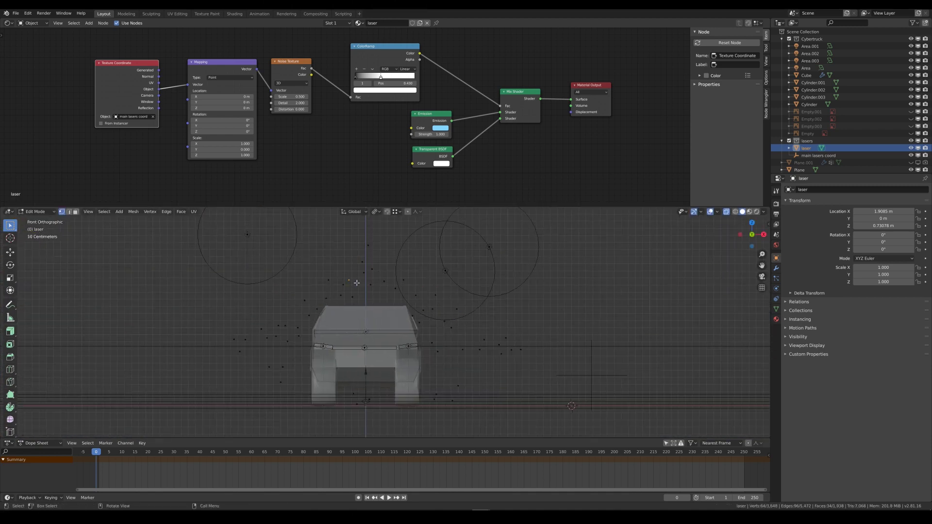
key("b")
left_click(452, 376)
key("Tab")
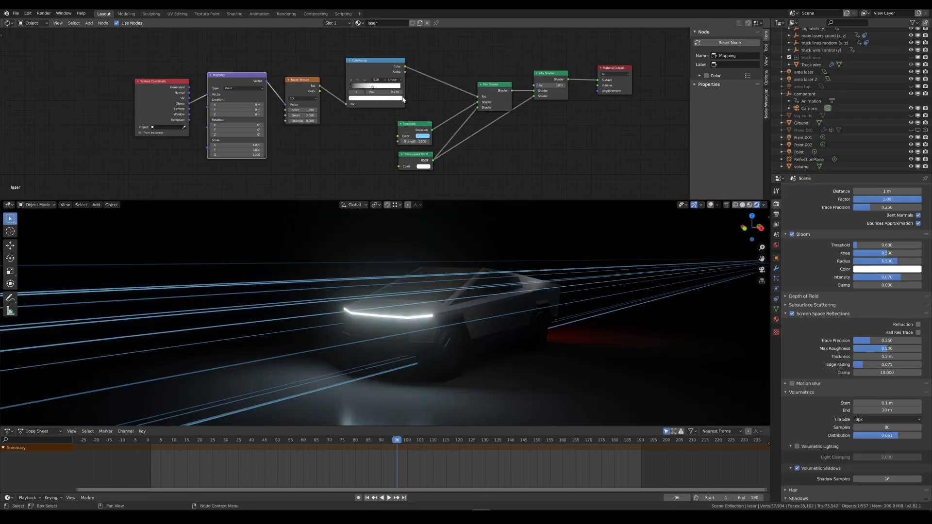
- Bring the Mapping and Noise Texture nodes into view and set Mapping Location X to 2.38 m
middle_click_drag(403, 99, 555, 98)
scroll(438, 100, "up", 3)
middle_click_drag(438, 100, 436, 99)
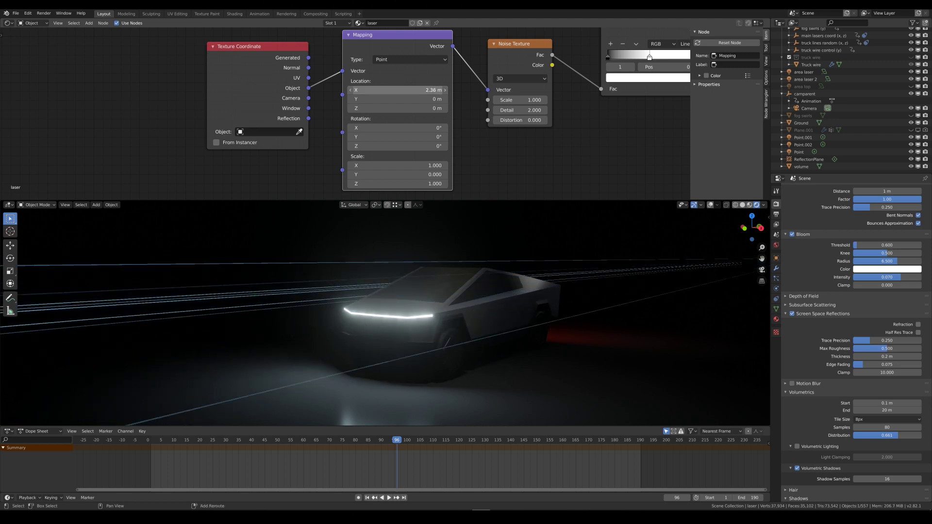
- Slide the noise pattern along X to 36.2 m and add, then delete, test Mapping location keyframes
left_click_drag(398, 89, 557, 90)
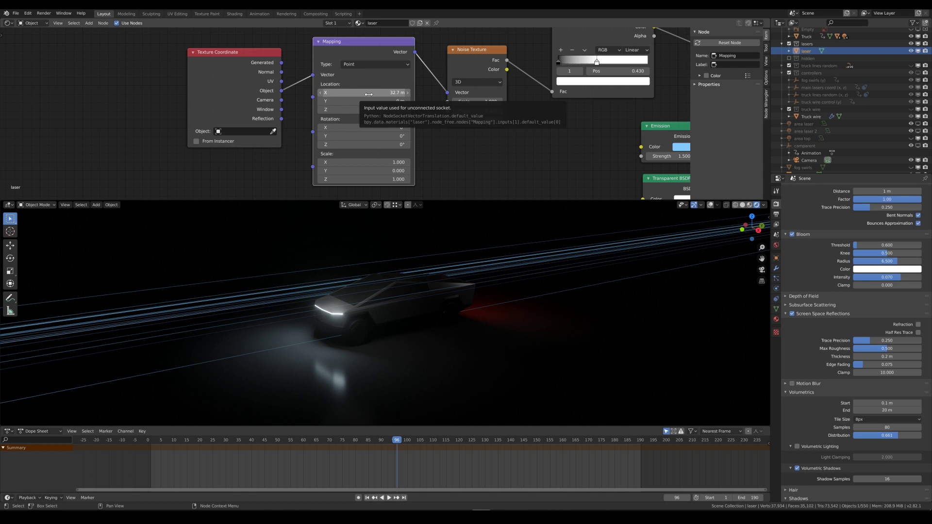
key("i")
left_click(526, 440)
left_click_drag(364, 92, 388, 92)
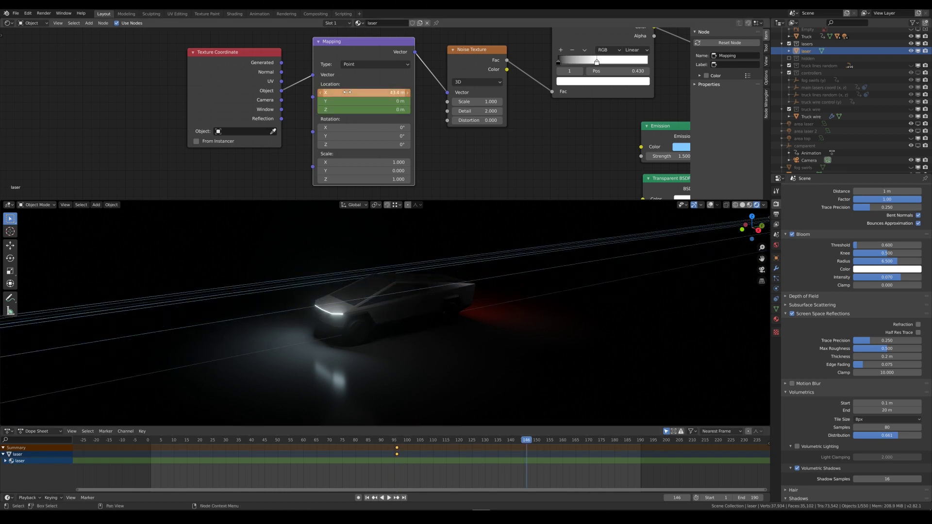
key("i")
left_click_drag(459, 440, 446, 439)
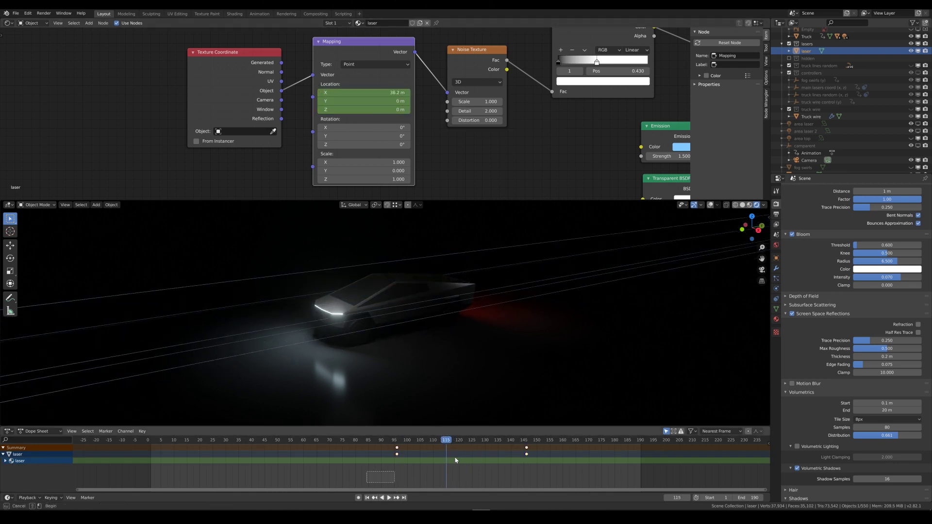
key("Delete")
- In solid view, add and duplicate test cubes and link the laser material to them
scroll(402, 118, "down", 2)
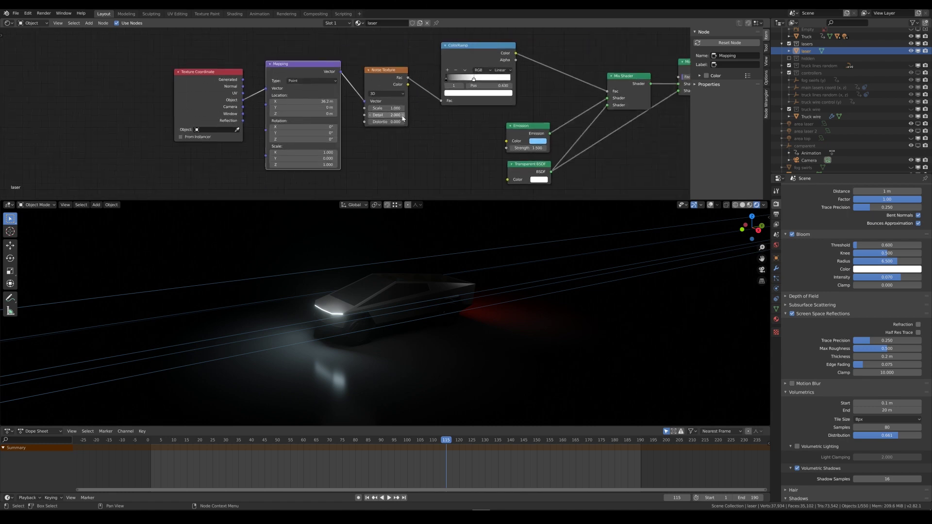
key("z")
left_click(485, 259)
key("shift+a")
left_click(524, 359)
key("shift+d")
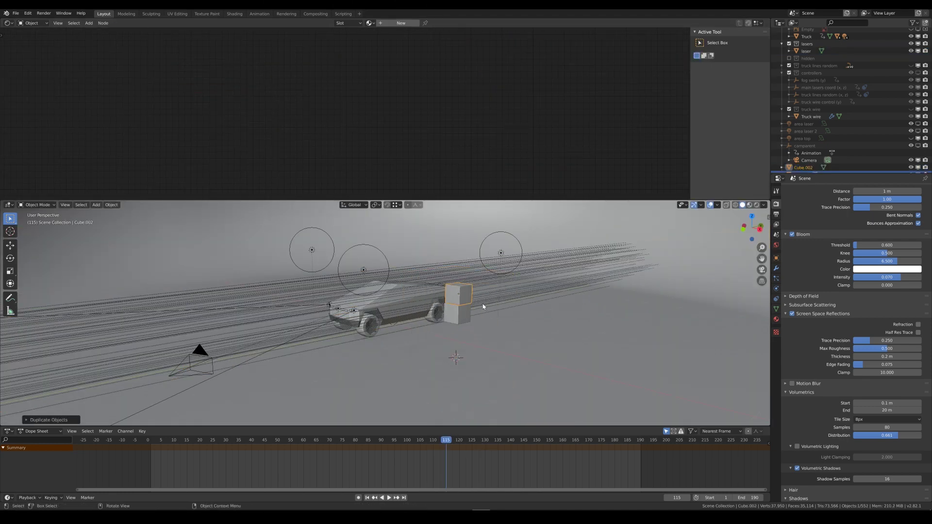
left_click(410, 292, "shift")
key("ctrl+l")
left_click(411, 308)
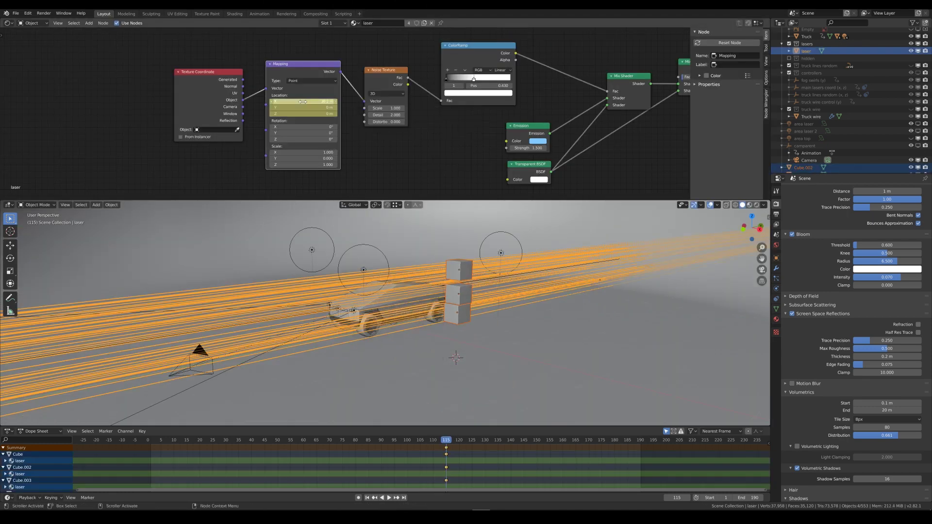
- Clear the Mapping location keyframes and select the middle test cube
left_click_drag(123, 428, 163, 373)
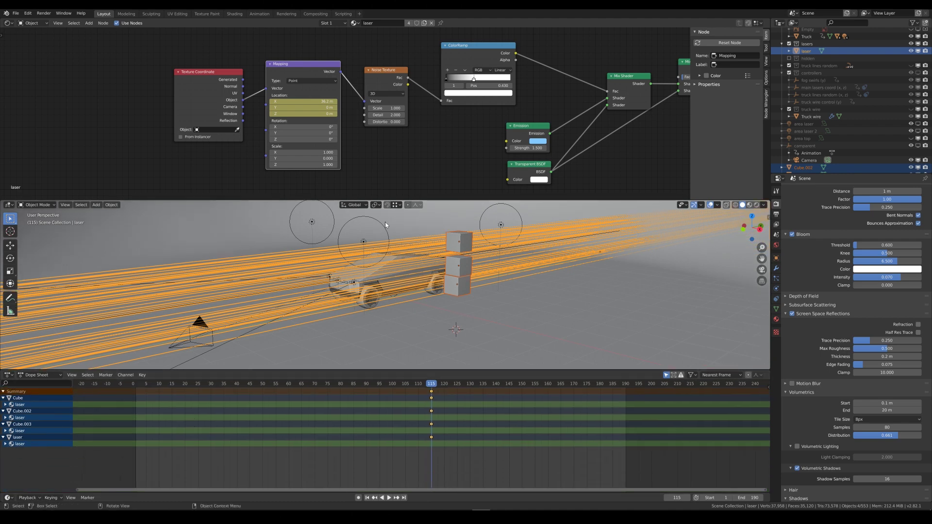
right_click(296, 106)
left_click(296, 121)
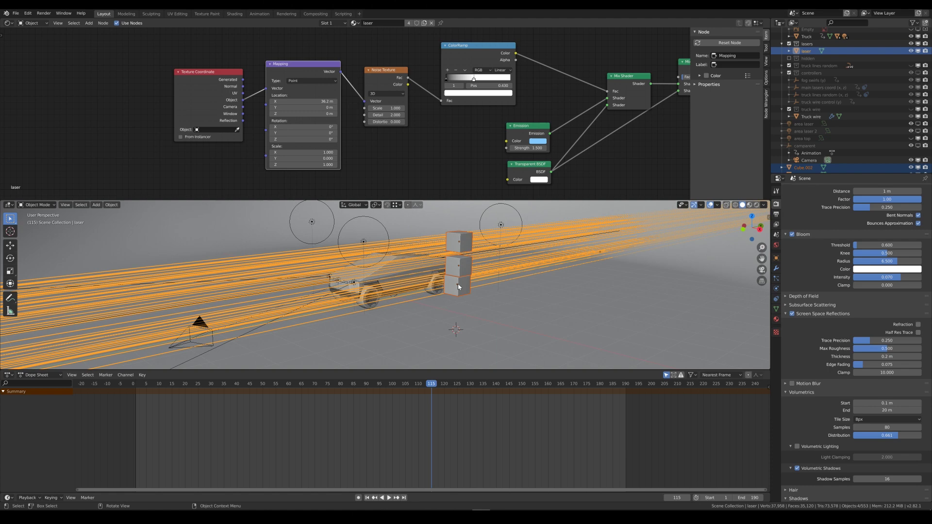
left_click(458, 265)
- Delete the three test cubes, add a Plain Axes empty beside the truck, and show its object properties
key("Delete")
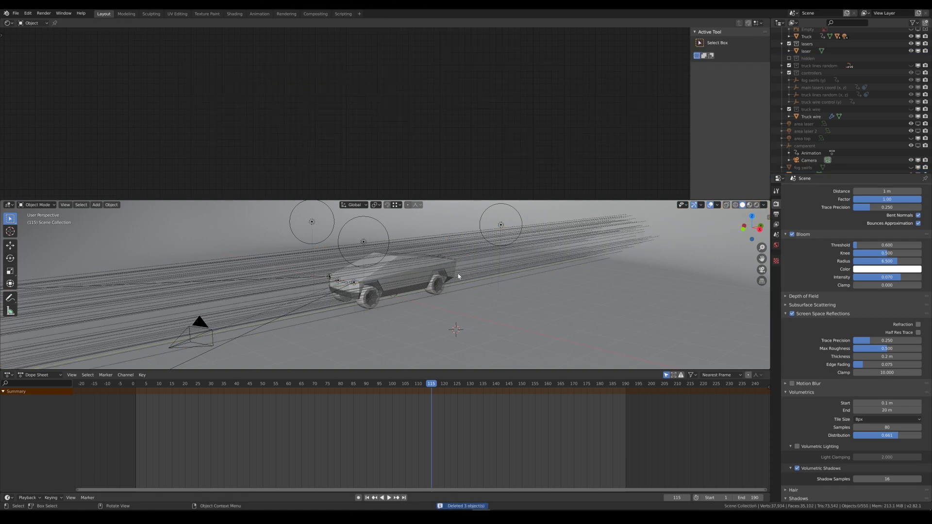
middle_click_drag(459, 244, 445, 327)
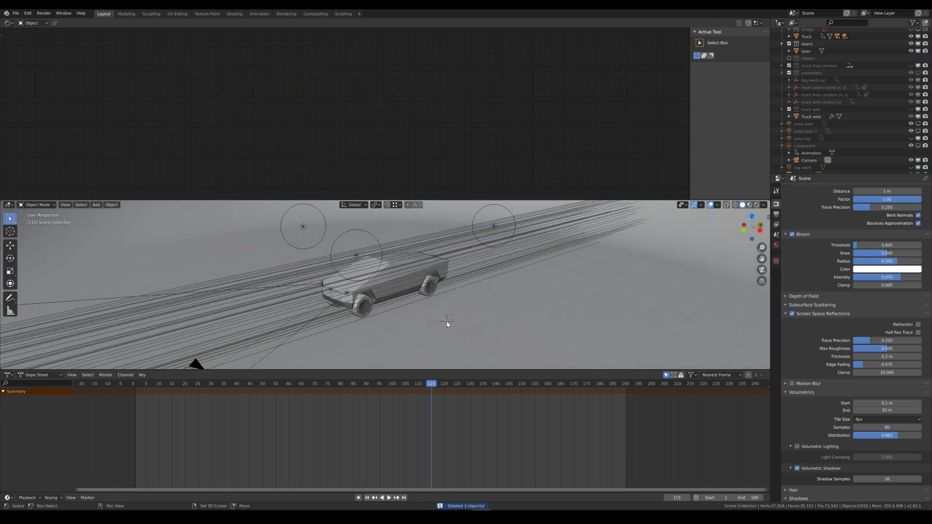
key("shift+a")
mouse_move(447, 323)
mouse_move(461, 387)
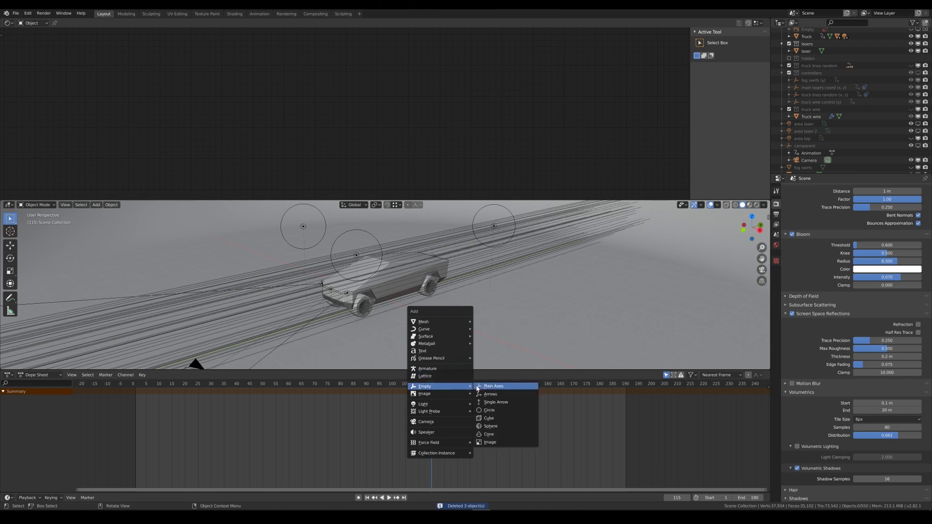
left_click(489, 386)
middle_click_drag(470, 327, 443, 315)
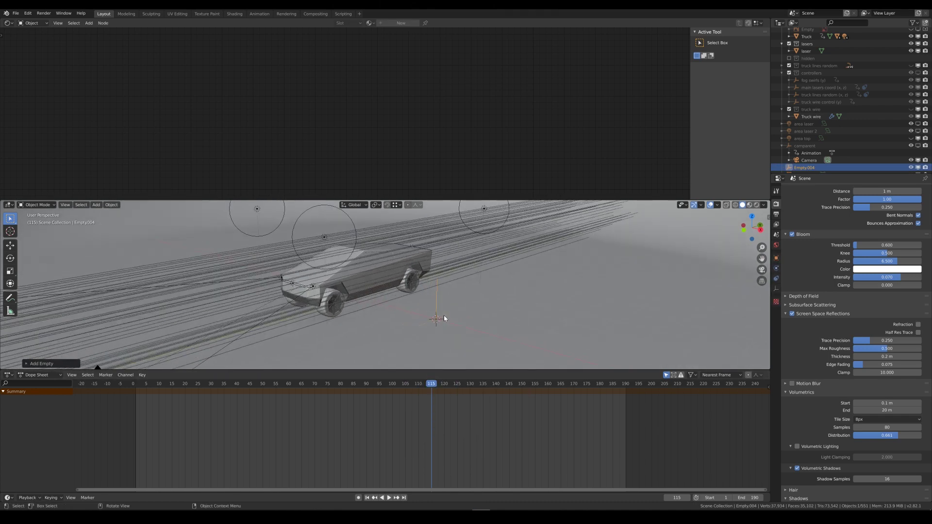
left_click(776, 290)
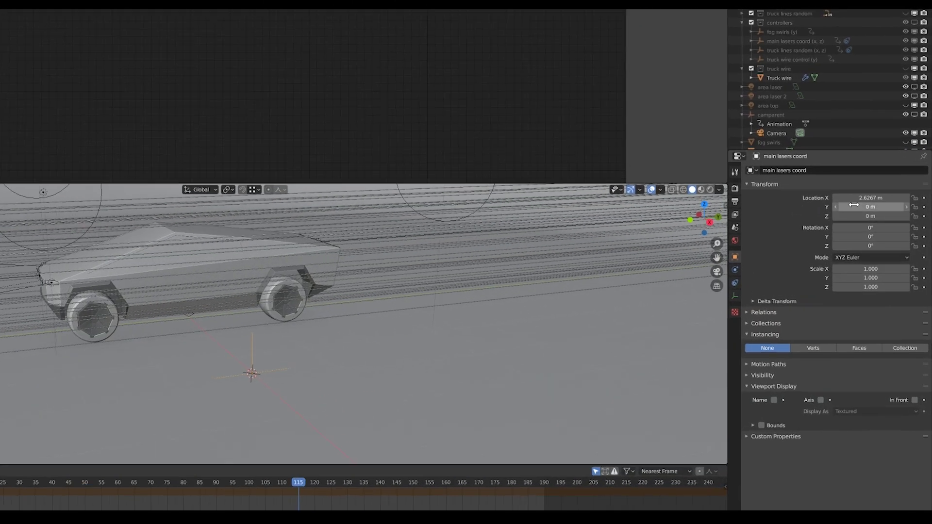
- Copy the empty's Location X as a new driver and paste it onto the Mapping node's X location
double_click(883, 211)
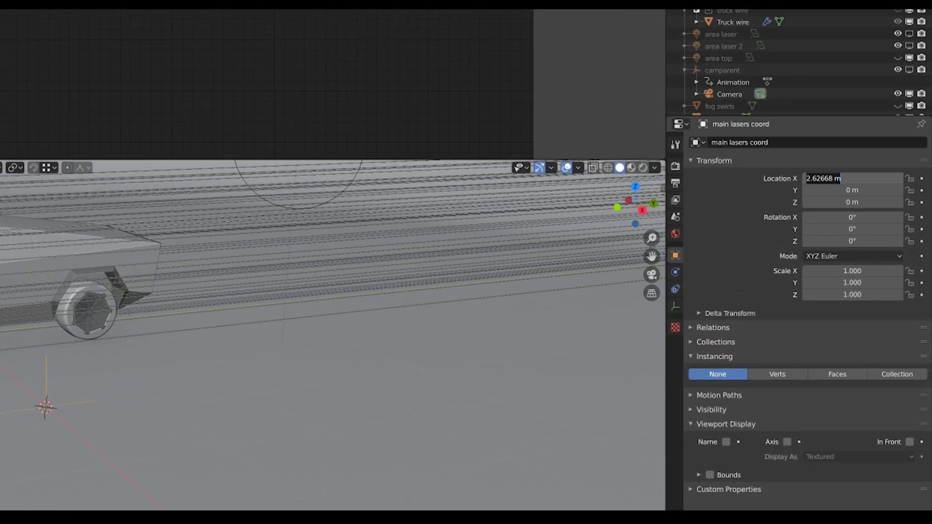
right_click(849, 179)
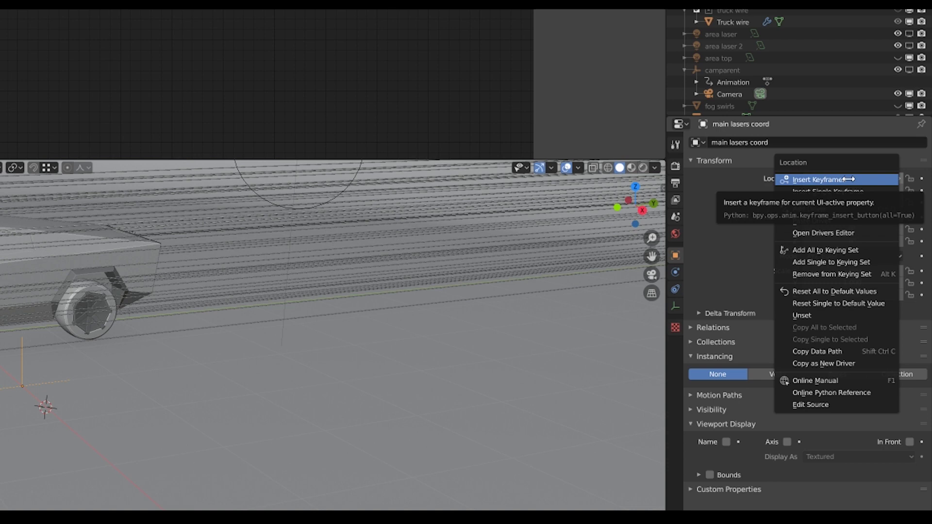
left_click(824, 364)
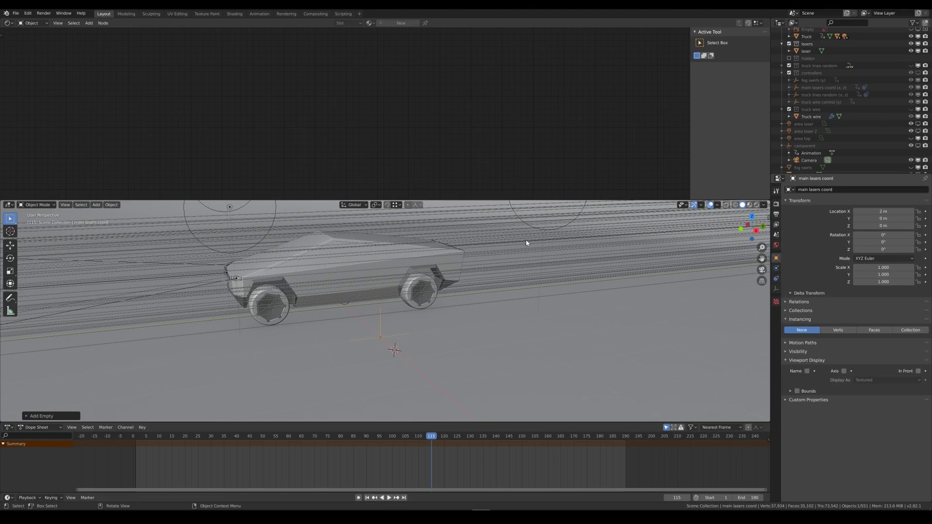
left_click(523, 239)
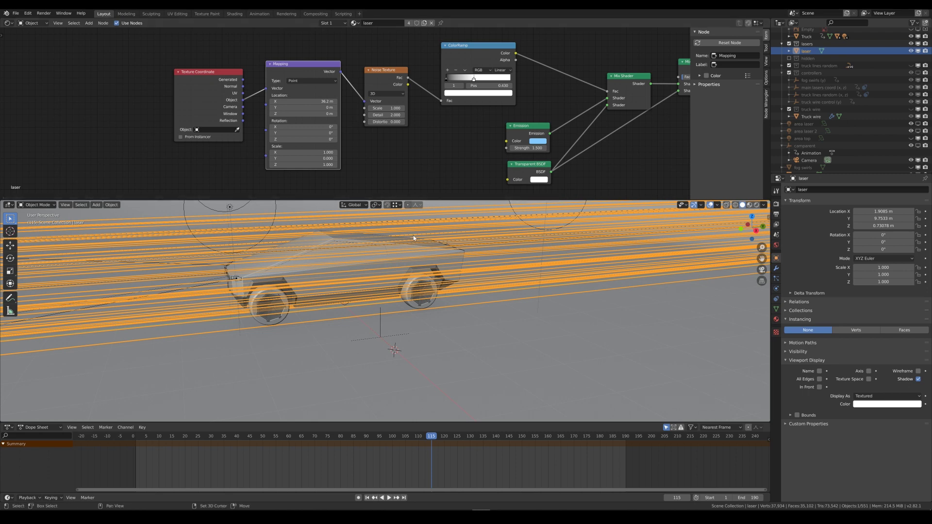
middle_click_drag(522, 239, 523, 252)
scroll(244, 98, "up", 2)
left_click(325, 103)
type("0")
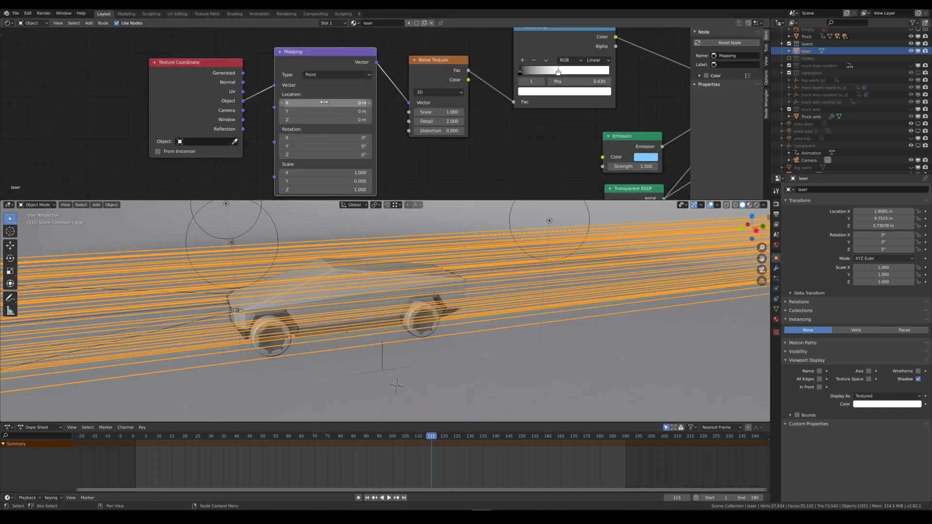
right_click(324, 102)
left_click(314, 129)
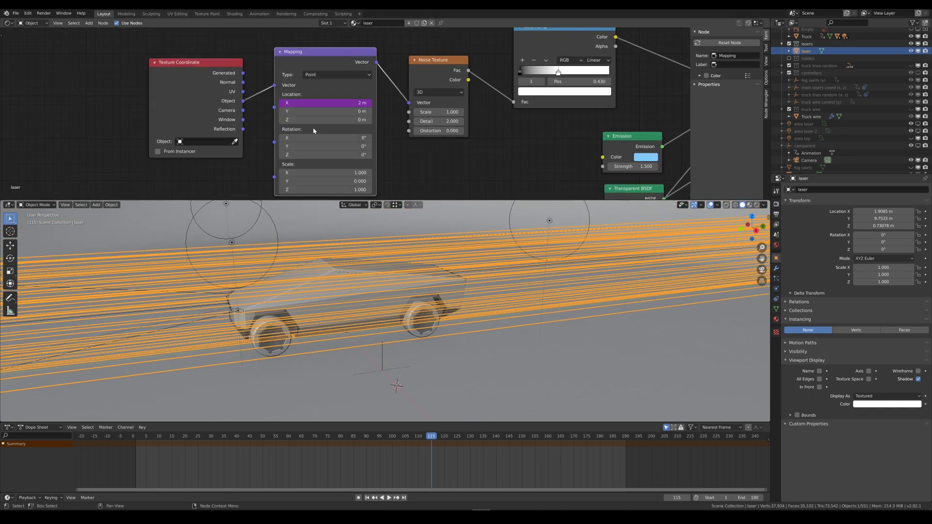
- In rendered view, move the main lasers coord empty along X to 4.2948 m
middle_click_drag(369, 301, 400, 340)
left_click(400, 340)
key("z")
left_click(421, 301)
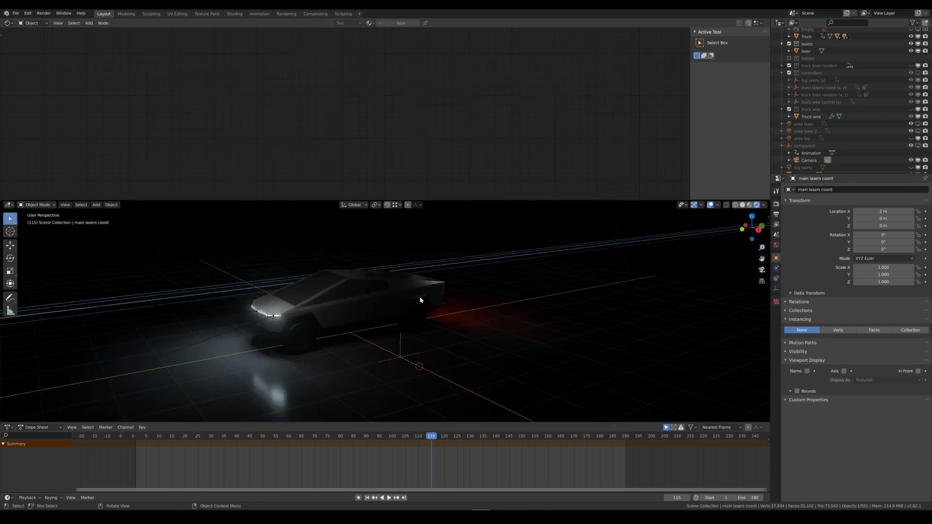
middle_click_drag(420, 301, 423, 297)
key("g")
key("x")
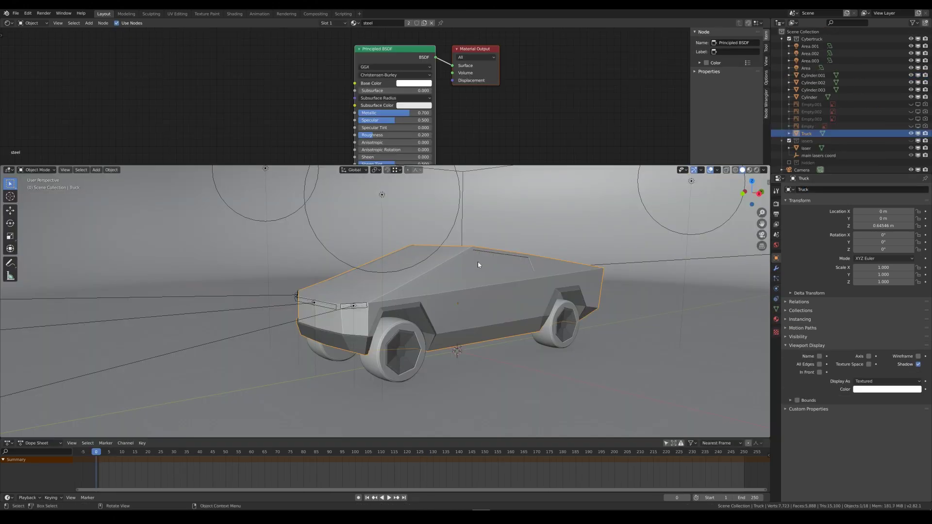
- Duplicate the truck into a new 'truck lines random' collection and hide the original Cybertruck collection
key("shift+d")
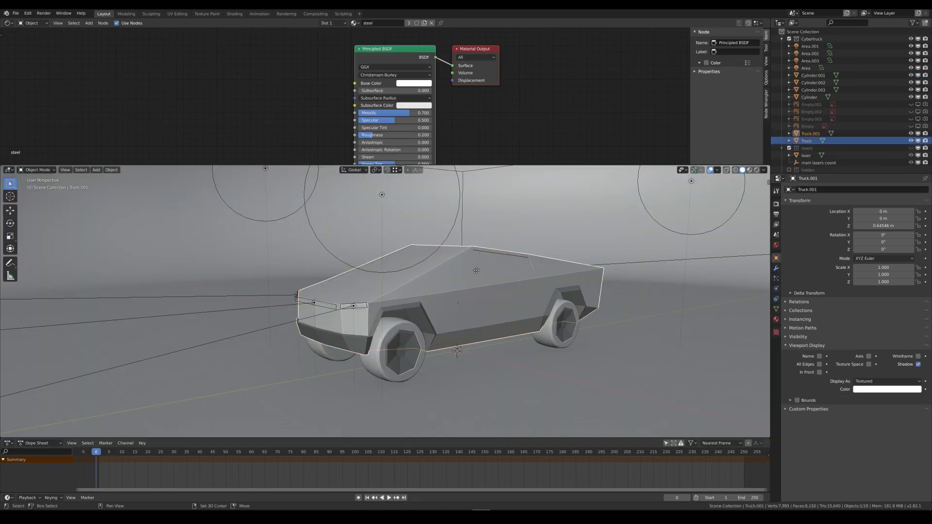
right_click(474, 261)
key("m")
left_click(510, 233)
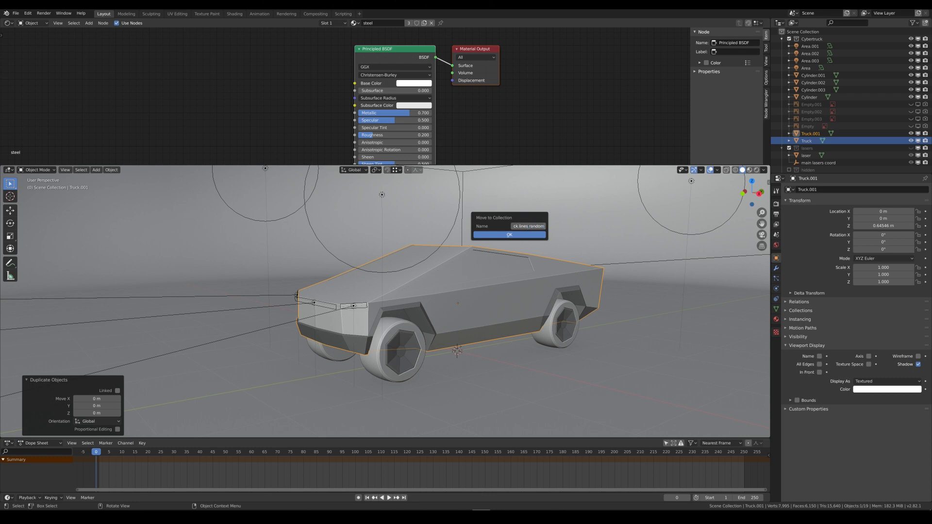
key("Return")
left_click(509, 234)
left_click(910, 39)
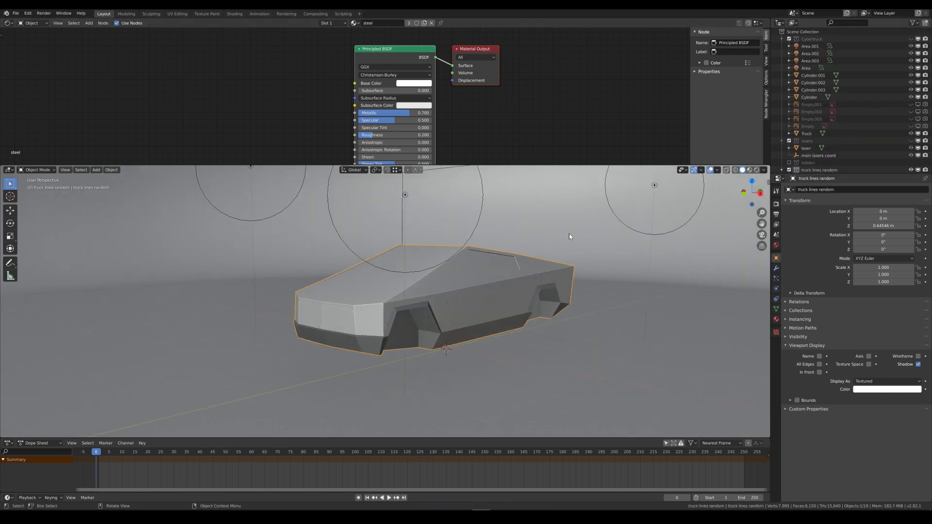
- Strip the copy's faces, keeping only edges, and split every edge apart
middle_click_drag(569, 236, 437, 325)
key("ctrl+Tab")
left_click(487, 289)
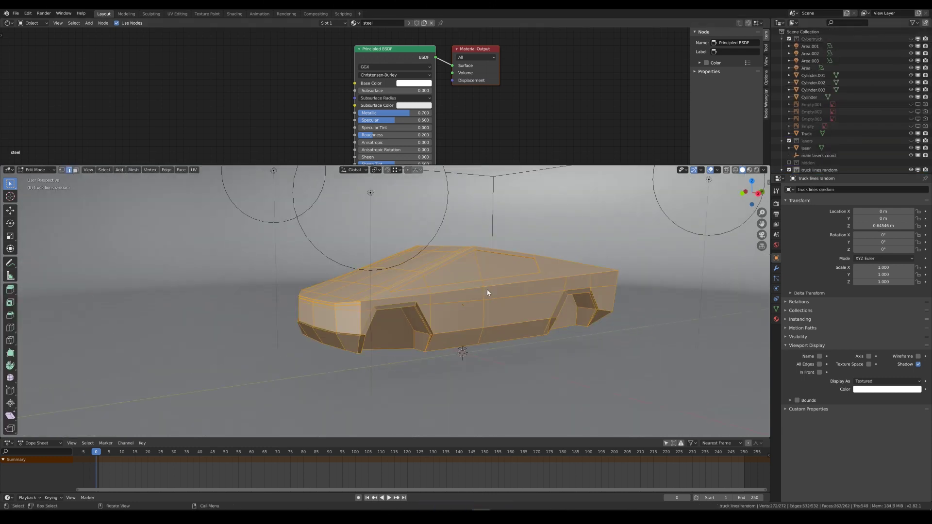
key("x")
left_click(487, 289)
key("ctrl+e")
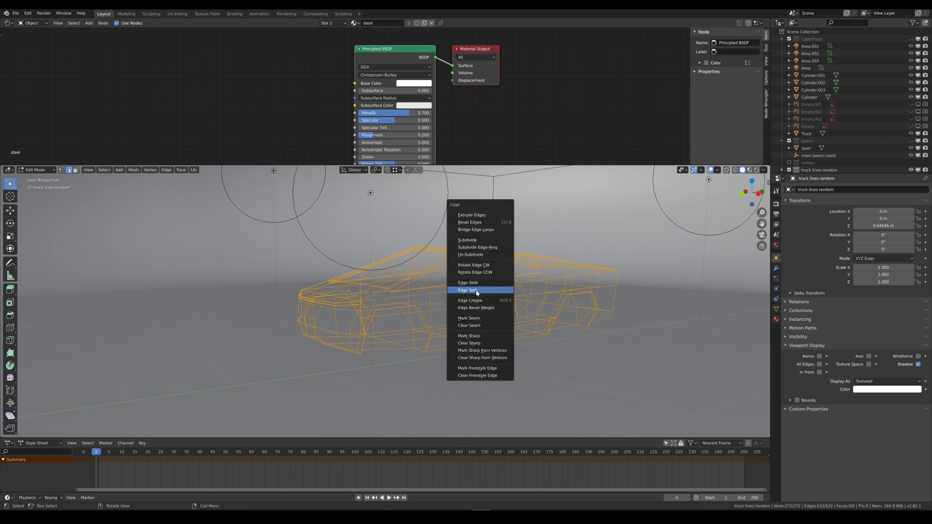
left_click(472, 291)
- Scale each split edge about its own centre by about 3.44
key("period")
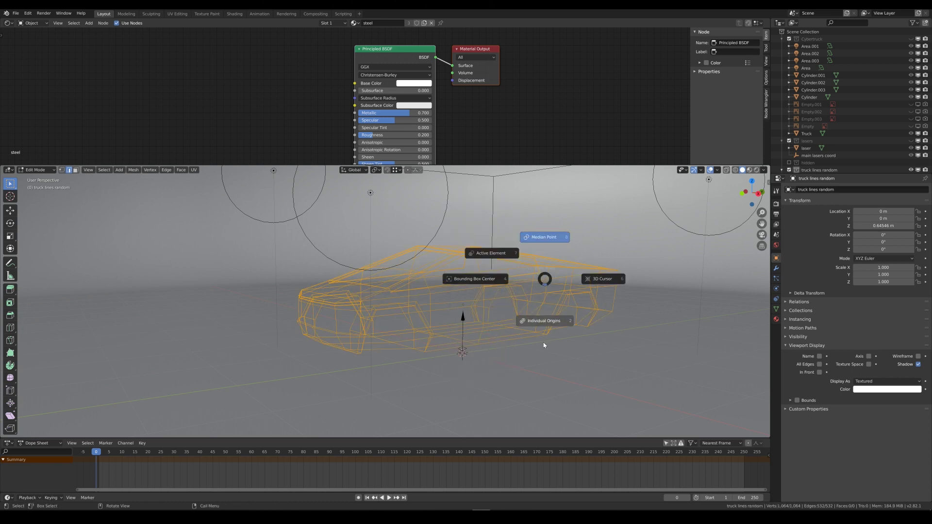
left_click(544, 345)
key("s")
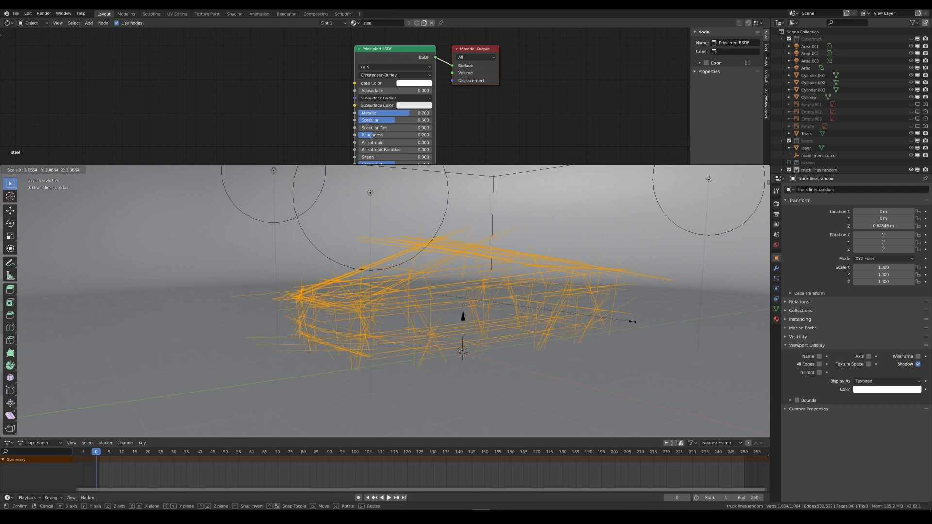
left_click(655, 330)
mouse_move(462, 320)
middle_mouse_down()
mouse_move(439, 316)
mouse_move(451, 316)
middle_mouse_up()
- Separate the lines mesh into one object per loose part and return to Object Mode
key("p")
left_click(497, 297)
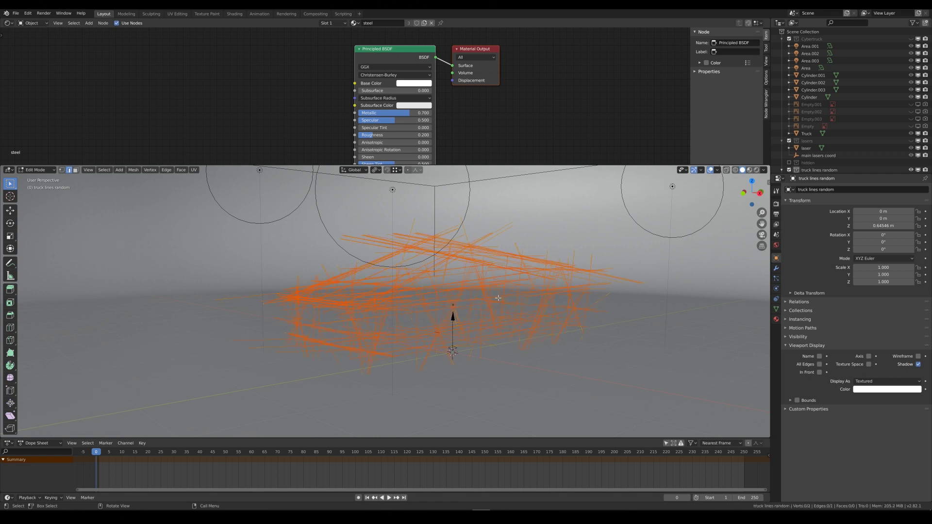
key("ctrl+Tab")
left_click(453, 316)
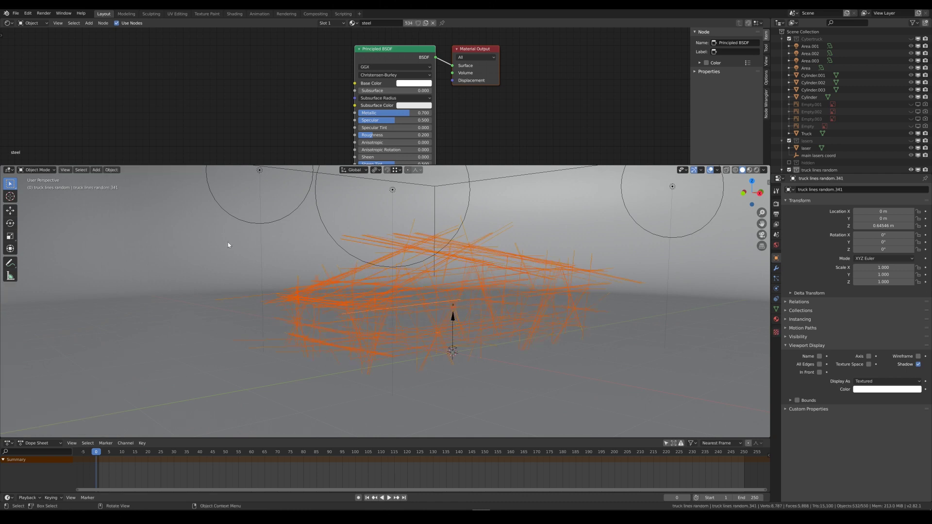
- Randomize the line objects' transforms and convert them to curves
key("F3")
type("random")
key("Return")
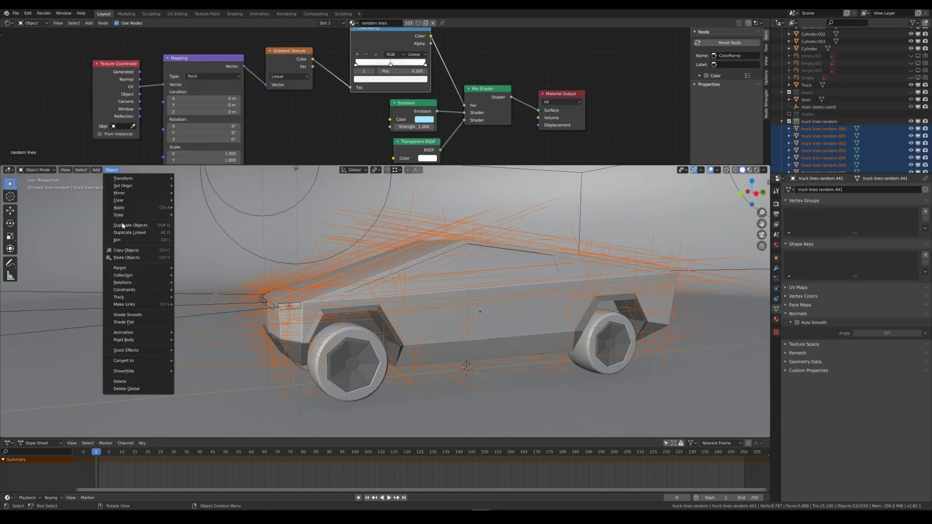
mouse_move(136, 359)
left_click(203, 358)
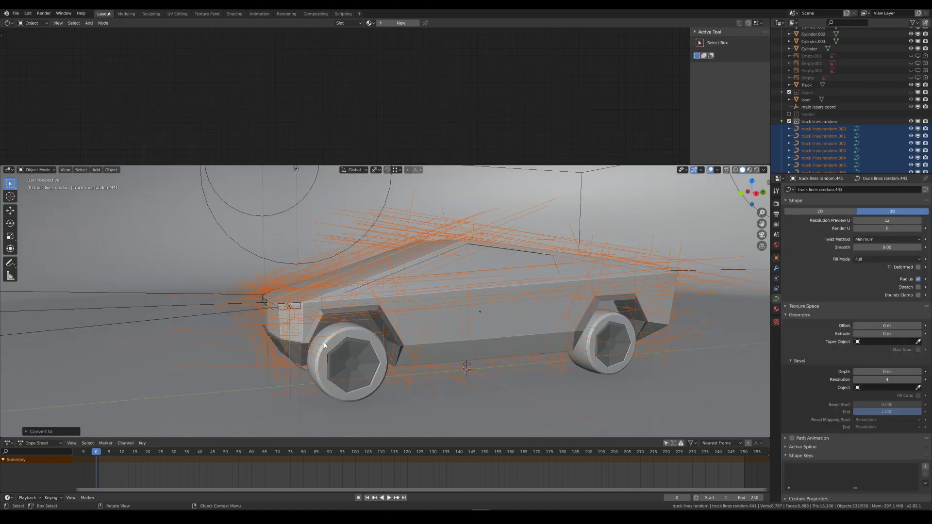
- In the Python console, loop over the collection setting each curve's bevel_depth to 0.02
left_click(343, 14)
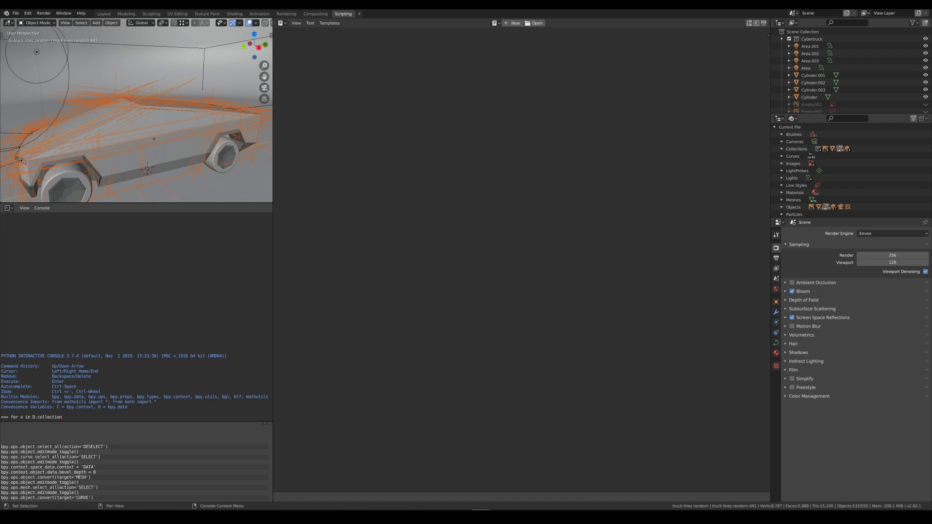
type("s['tr']")
key("Return")
type("x.data.bevel_depth = 0.02")
left_click(776, 343)
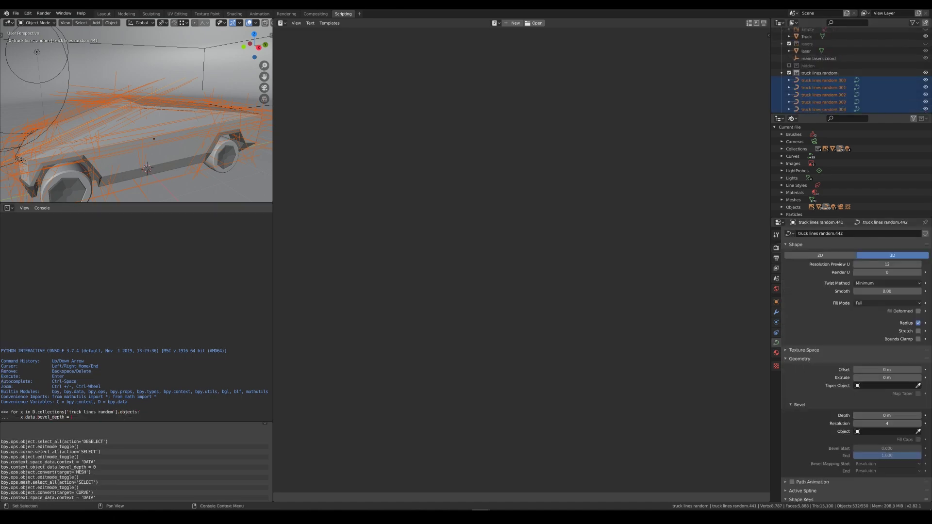
key("Return")
key("Return")
key("Up")
key("Return")
key("Up")
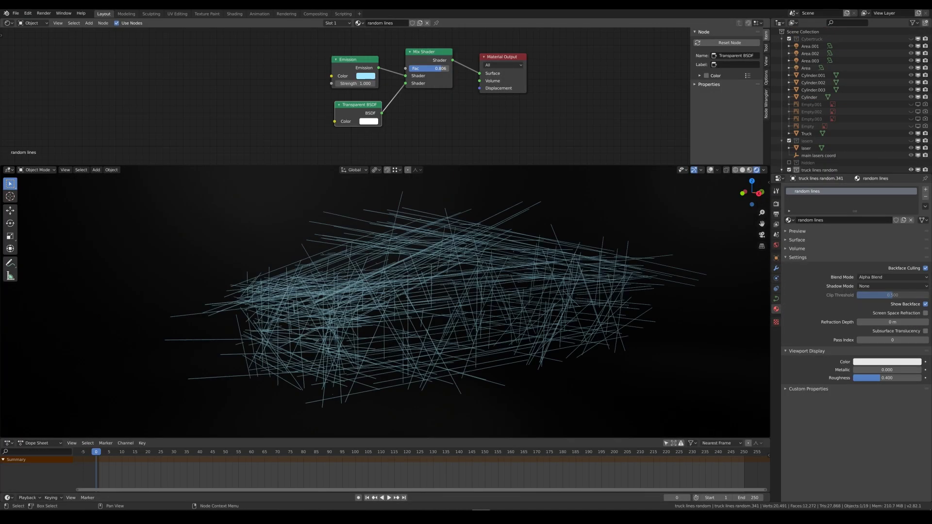
- Add a Gradient Texture with mapping and texture coordinates, feeding the mix shader factor
key("shift+a")
mouse_move(291, 82)
left_click(353, 124)
left_click(316, 89)
key("ctrl+t")
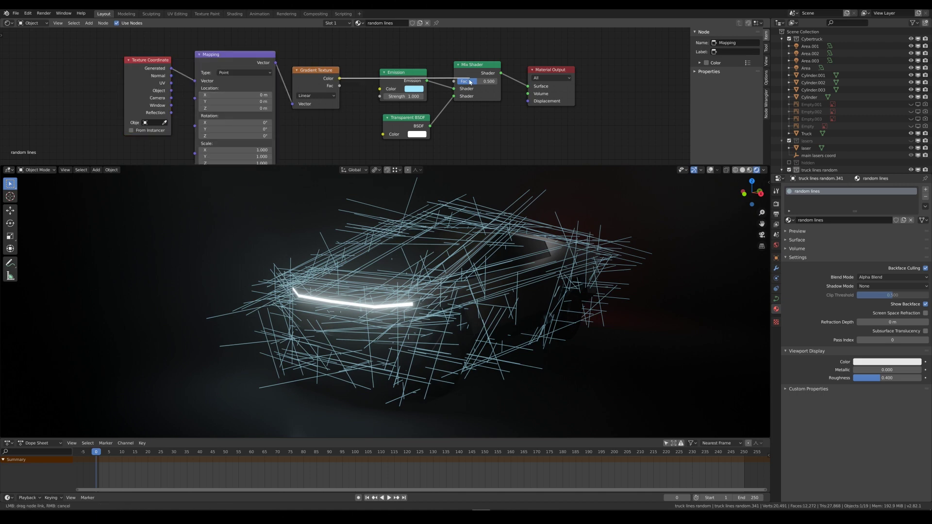
left_click_drag(469, 82, 461, 82)
- Insert a ColorRamp on the gradient-to-factor link with its stop at 0.5
key("shift+a")
left_click(384, 116)
left_click(396, 68)
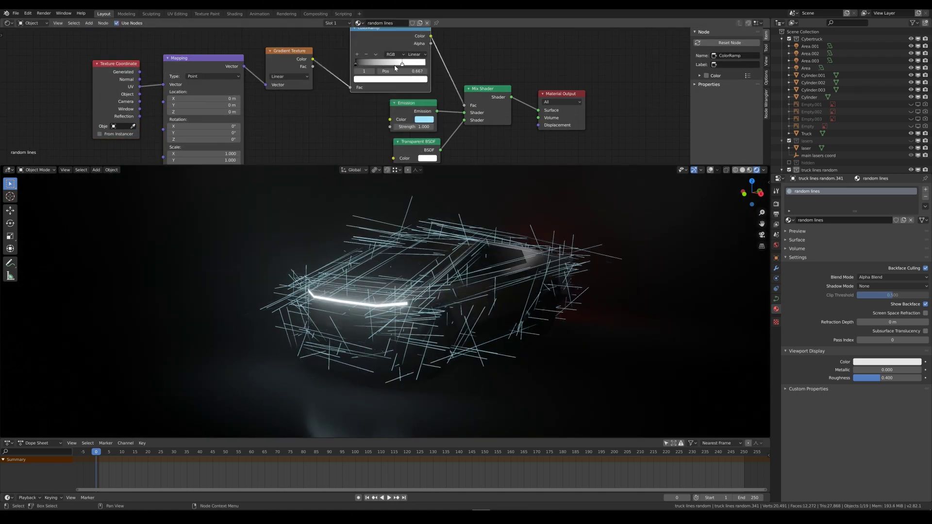
double_click(395, 71)
type("0.5")
key("Return")
left_click(391, 79)
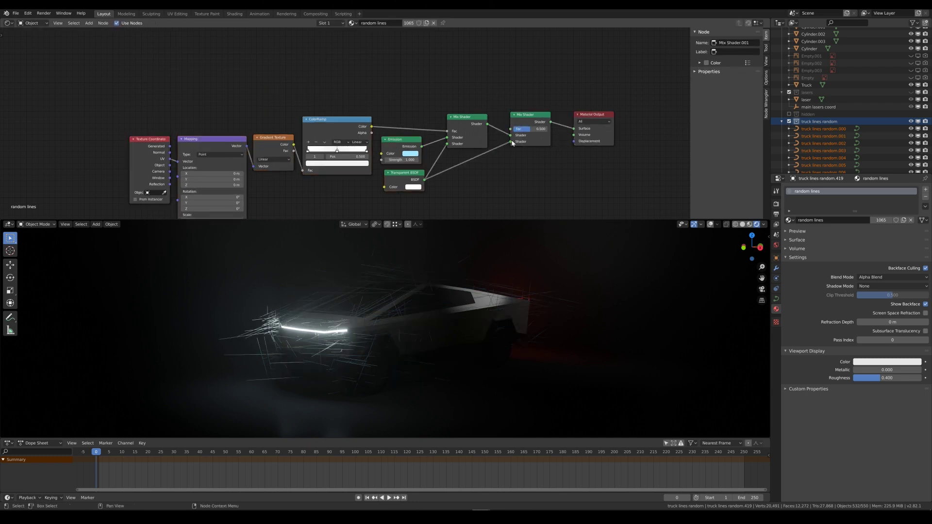
- Add an Object Info node to the random lines material
key("shift+a")
mouse_move(262, 47)
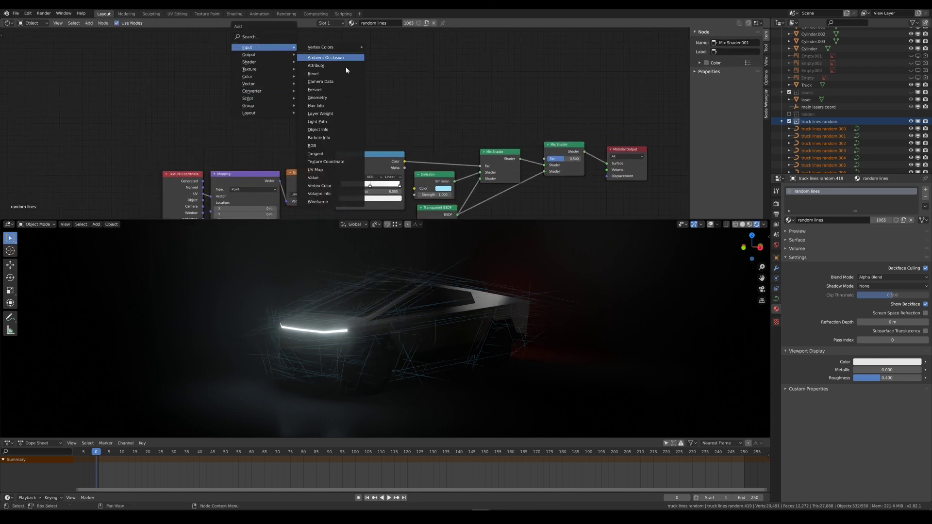
left_click(324, 130)
left_click(236, 90)
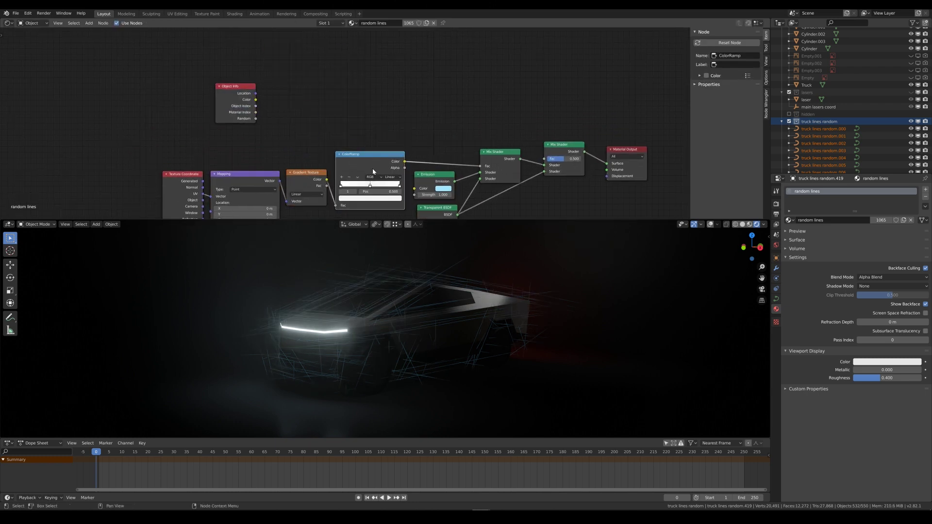
- Duplicate the ColorRamp, drive it by Object Info Random, stop at 0.615, and feed the mix factor
key("shift+d")
left_click(375, 77)
left_click(364, 103)
left_click(394, 82)
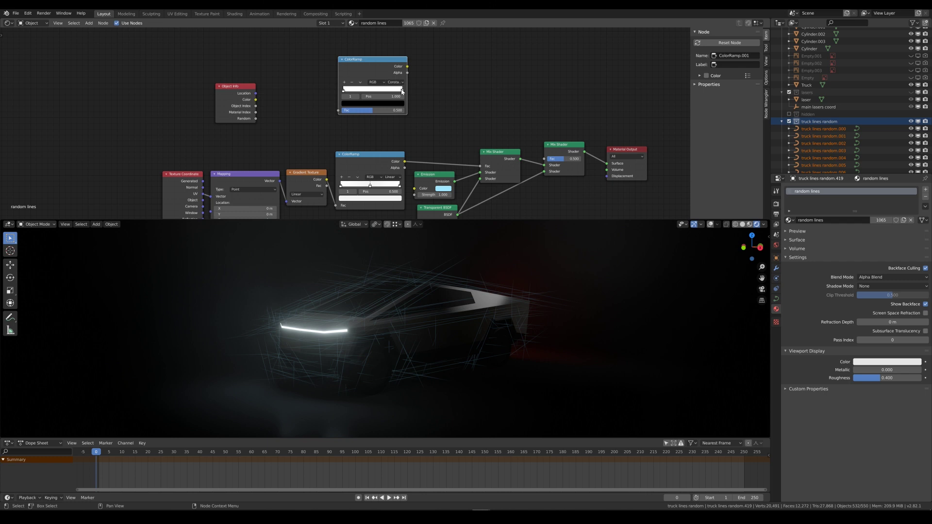
left_click_drag(255, 118, 338, 110)
left_click_drag(359, 59, 544, 159)
left_click_drag(396, 99, 375, 100)
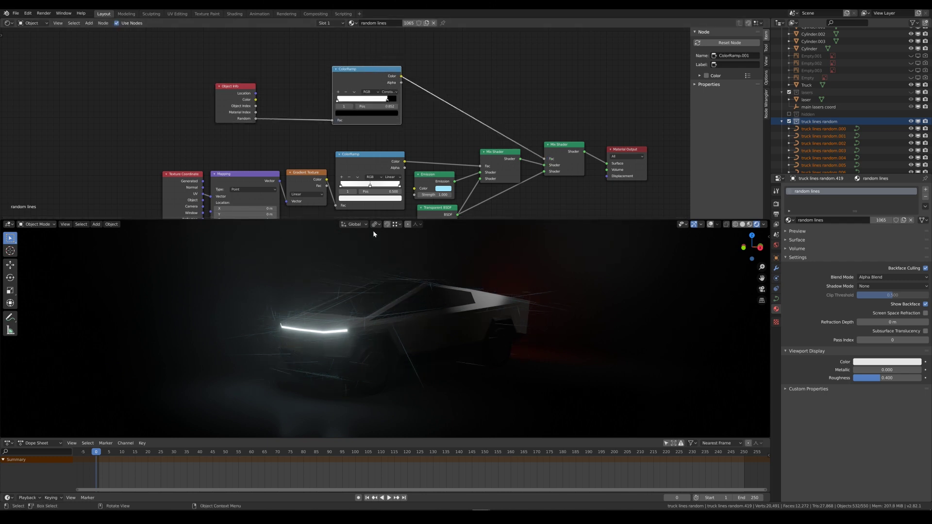
middle_click_drag(395, 104, 390, 83)
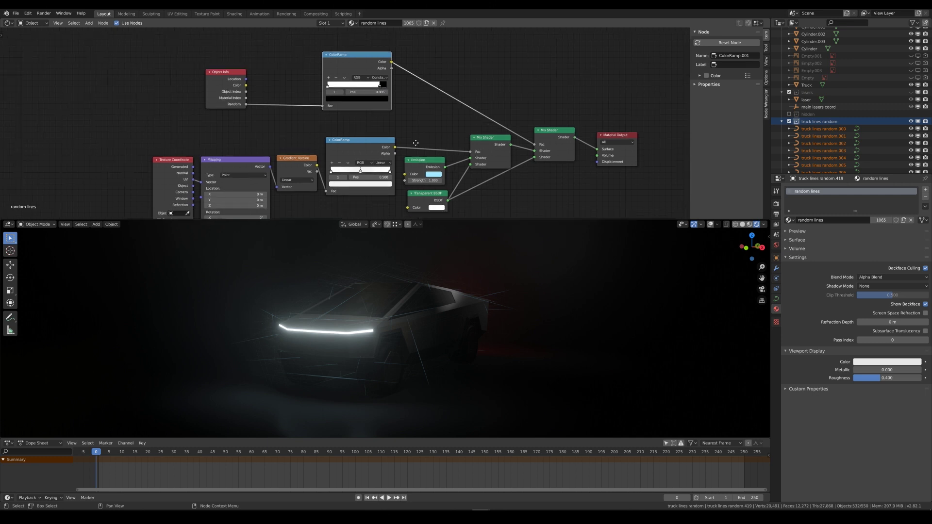
left_click_drag(228, 78, 202, 82)
- Insert a Math Add node on the Random link, adding -0.300
key("shift+a")
mouse_move(241, 137)
left_click(292, 189)
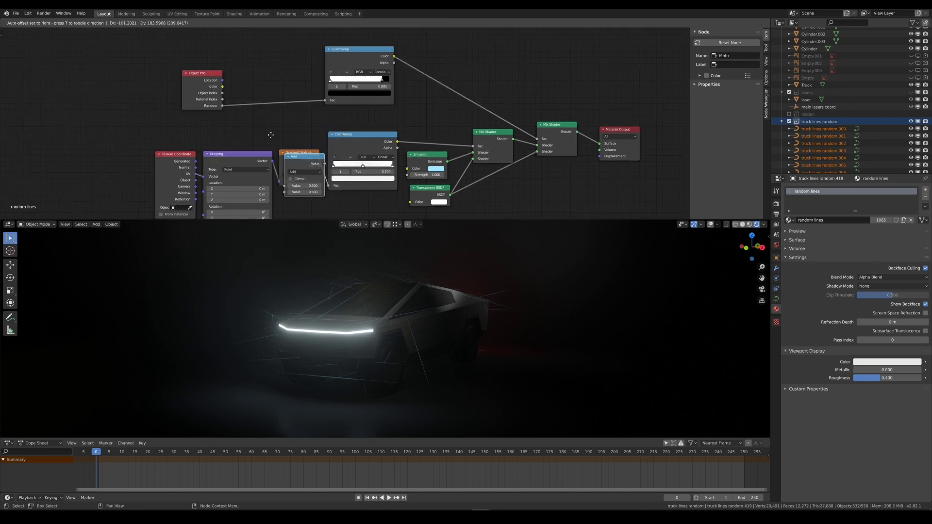
left_click(266, 102)
left_click_drag(266, 120, 252, 120)
- Add a copied Math node set to Modulo 0.45 before the ColorRamp
key("shift+d")
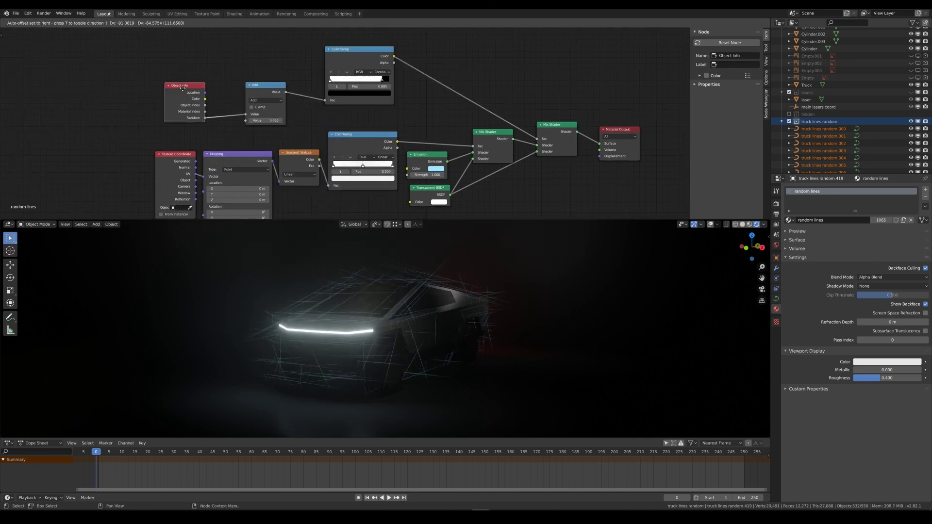
left_click(292, 102)
left_click(300, 97)
left_click(300, 104)
double_click(300, 117)
type("0.45")
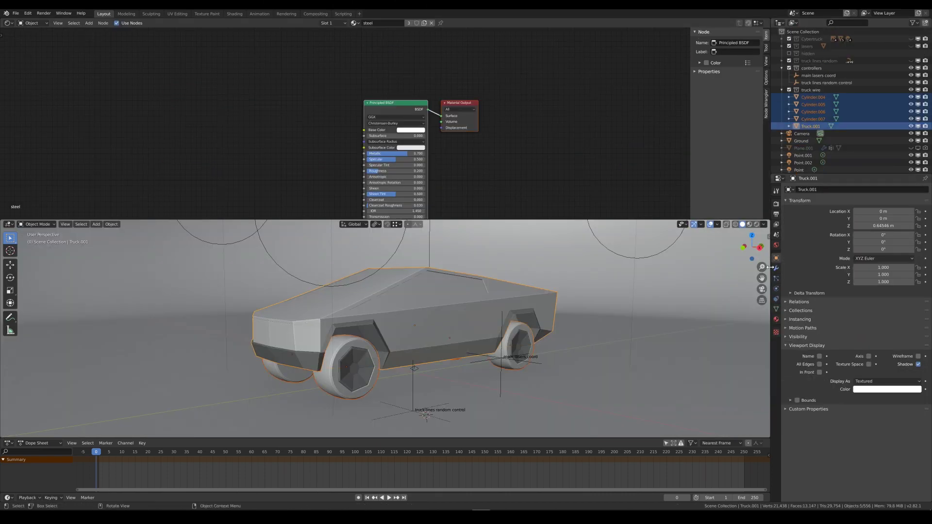
- Give Truck.001 a Wireframe modifier
left_click(857, 190)
left_click(786, 326)
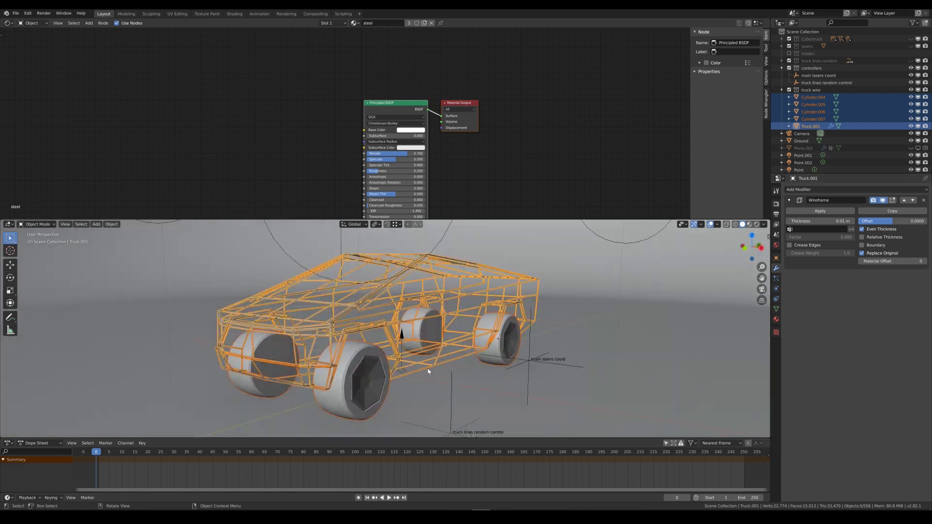
right_click(474, 316)
left_click(475, 316)
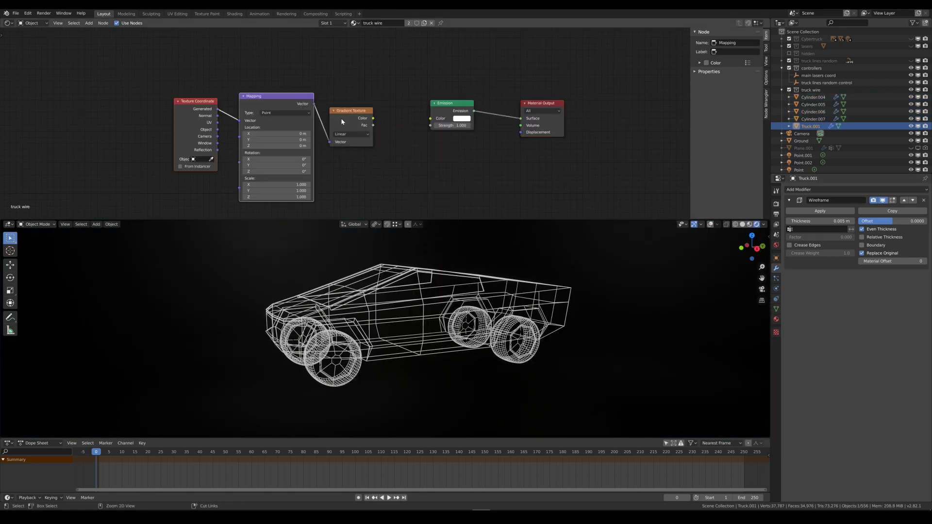
- Put a ColorRamp between gradient and emission, with a recoloured middle stop
key("shift+a")
mouse_move(389, 127)
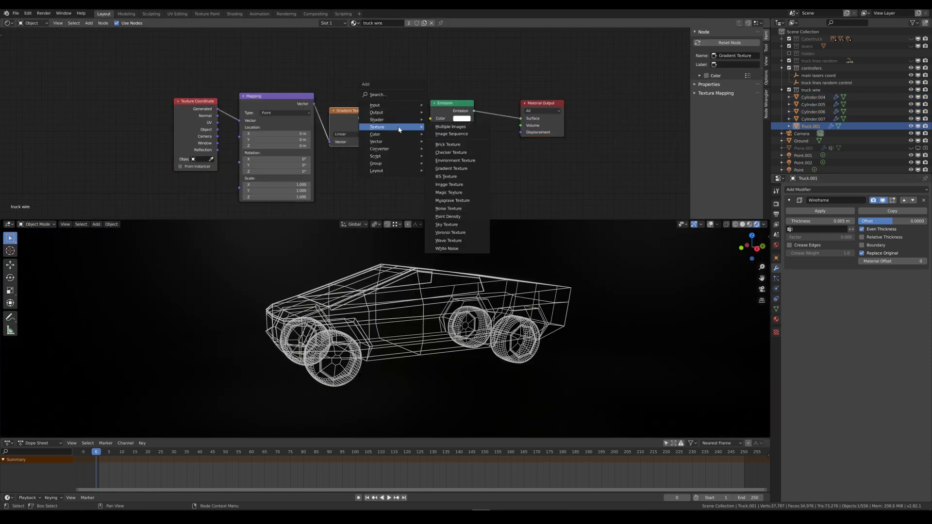
left_click(446, 129)
left_click(496, 118)
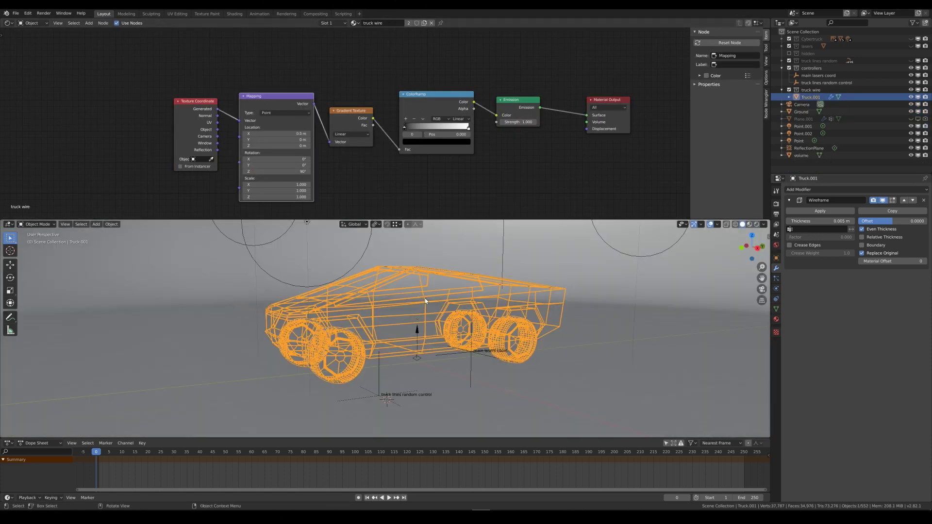
middle_click_drag(425, 301, 438, 304)
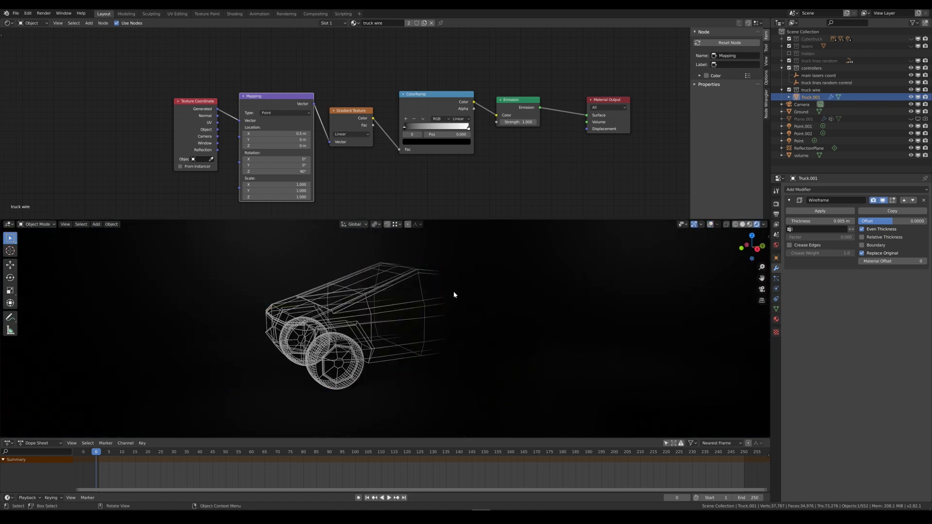
left_click(436, 142)
left_click(437, 127)
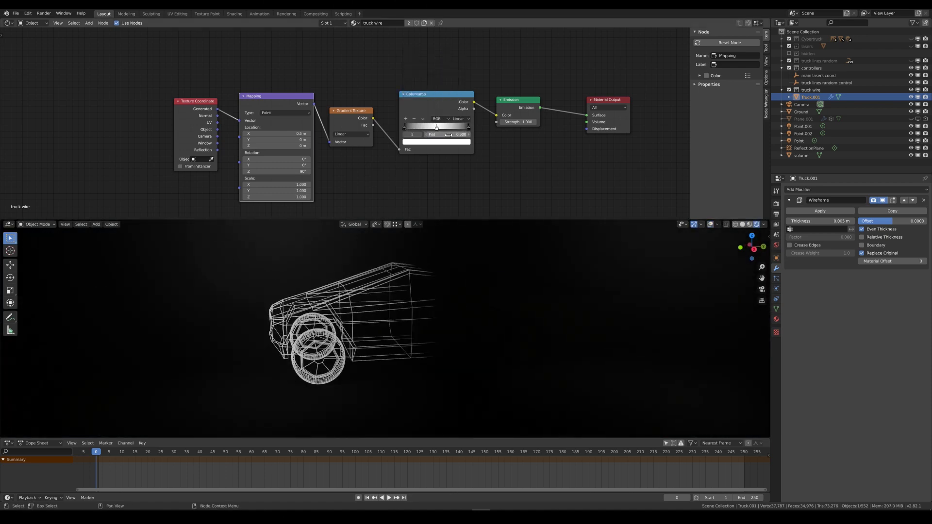
middle_click_drag(383, 296, 388, 297)
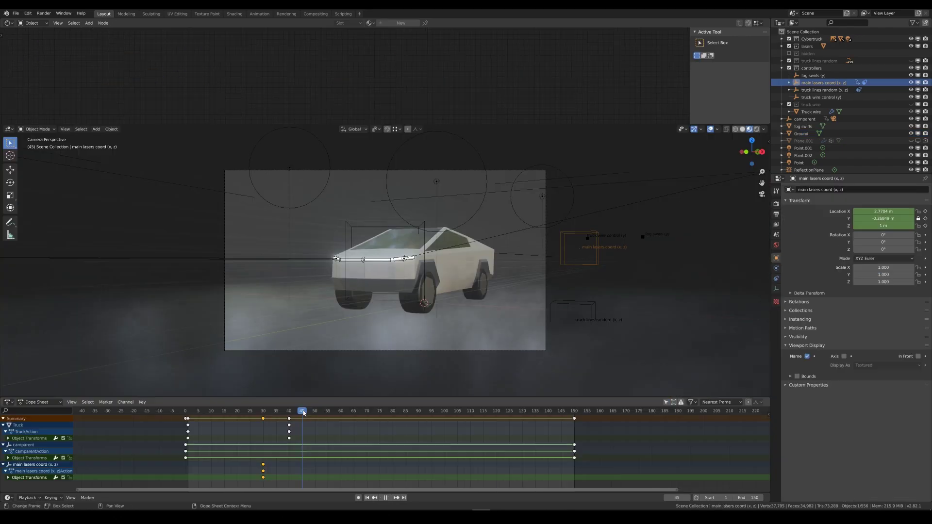
- Keyframe the lasers control at frame 45, move the wire control on Y, set fog density 0.01
key("i")
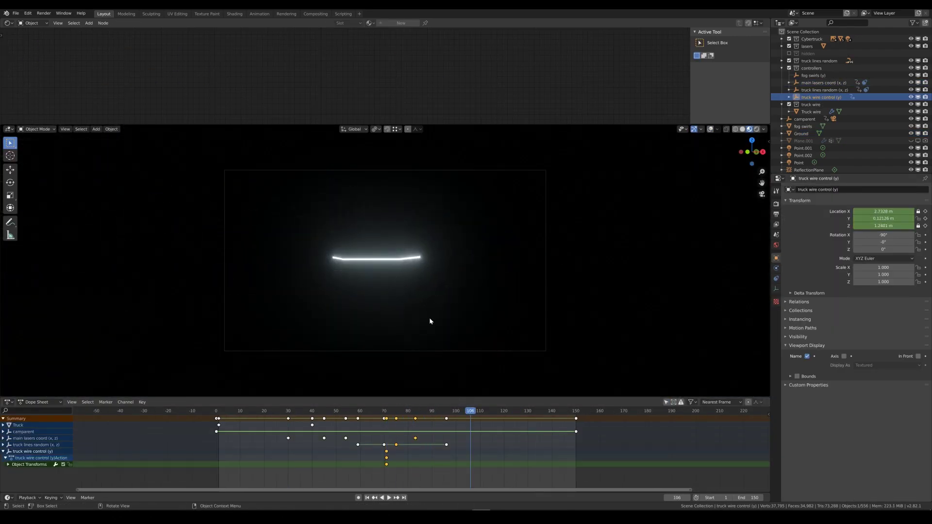
key("g")
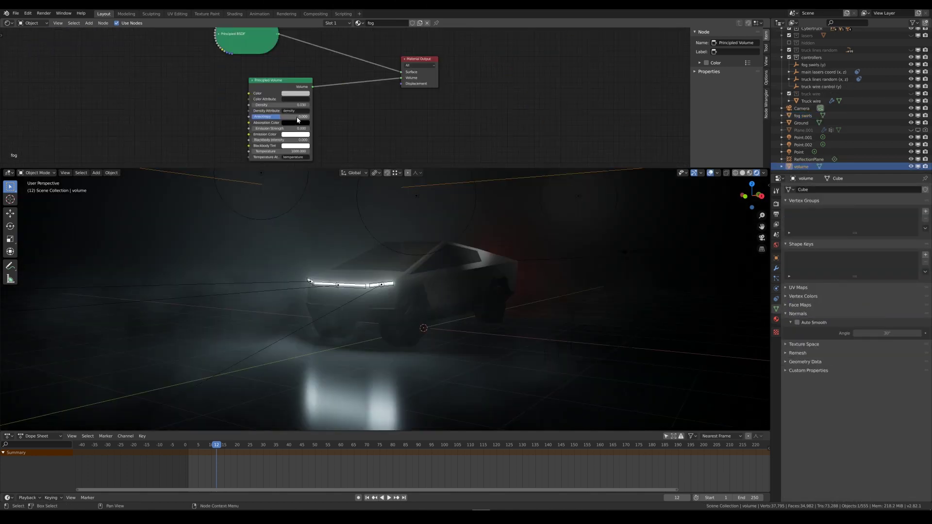
type(".01")
key("Return")
middle_click_drag(514, 272, 560, 261)
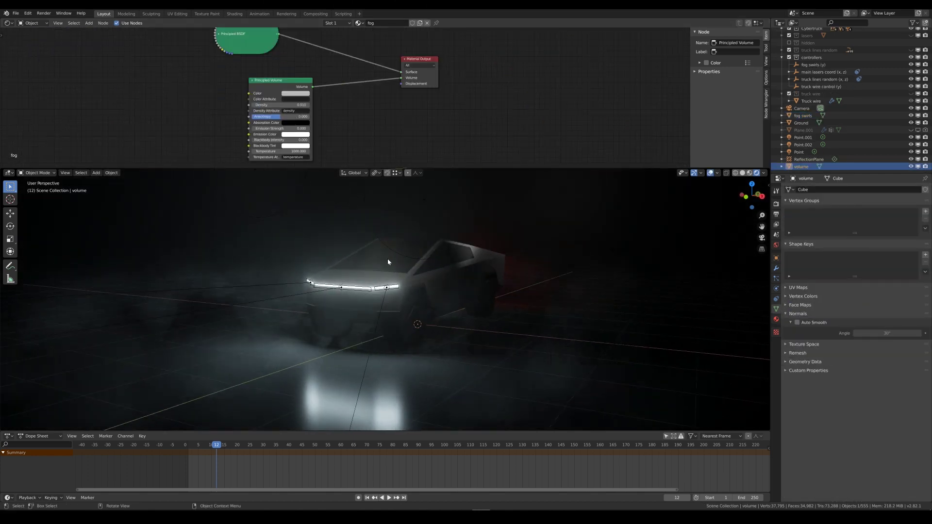